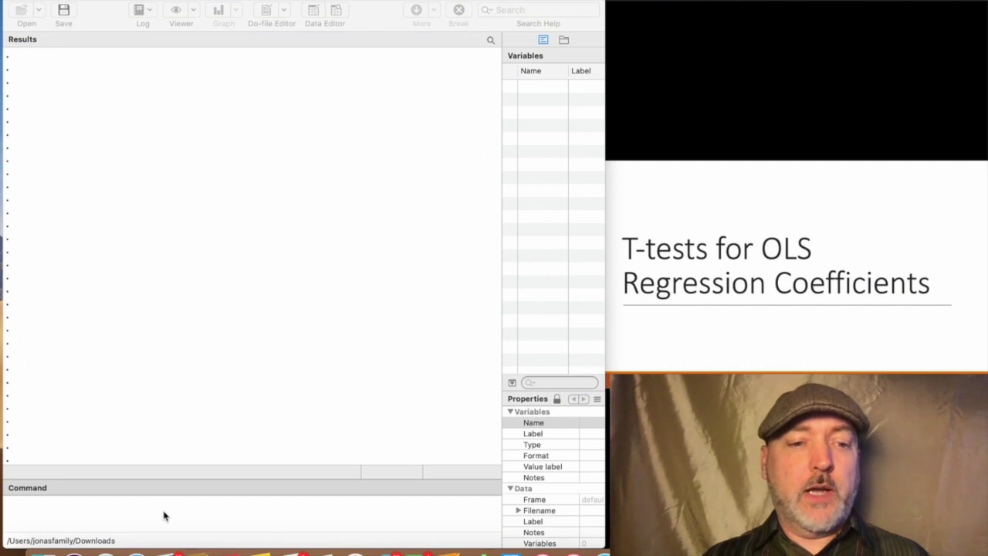
Step: Try bcuse ceosalary, which fails, then load the ceosal1 dataset with bcuse ceosal1
{"action": "left_click", "coordinate": [138, 510]}
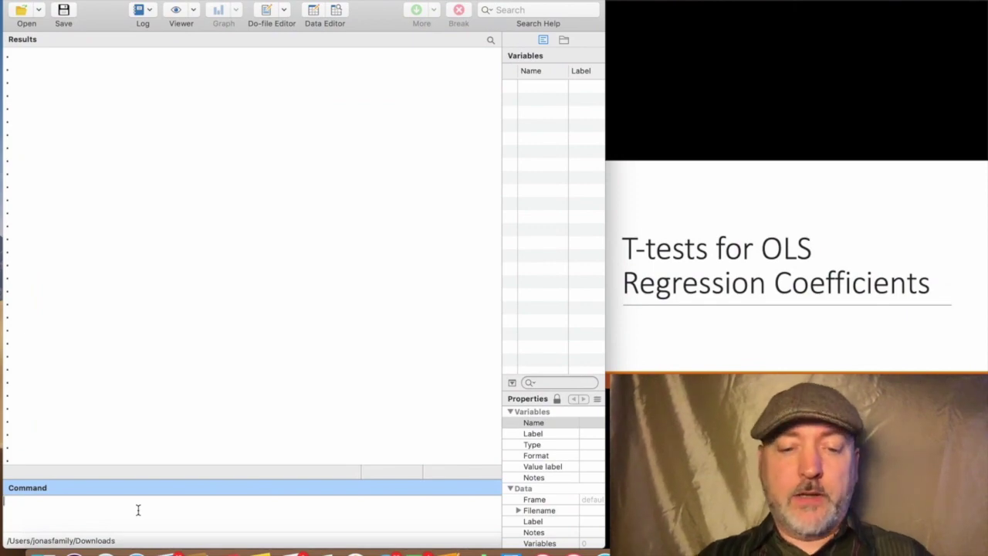
{"action": "type", "text": "bc"}
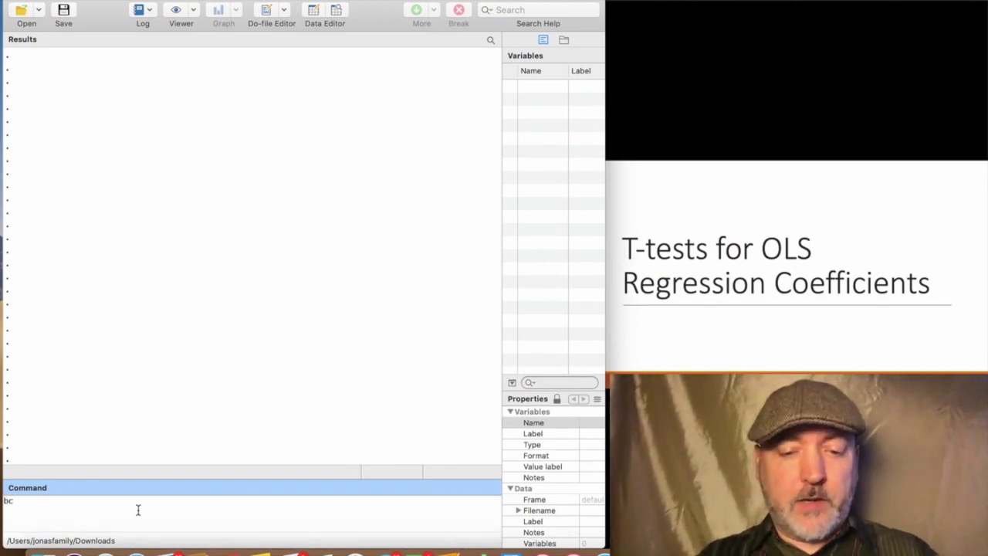
{"action": "type", "text": "use "}
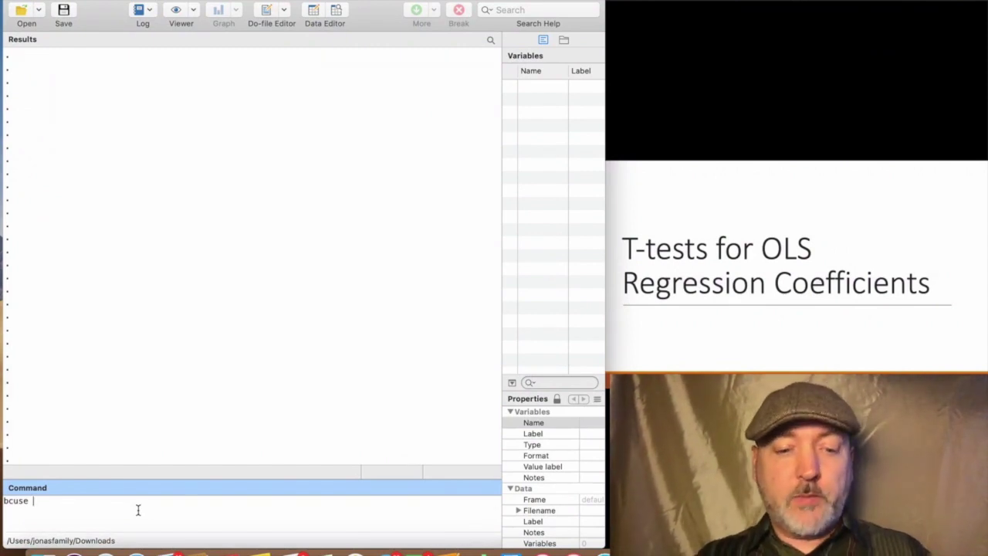
{"action": "type", "text": "ceosalary"}
{"action": "key", "text": "Return"}
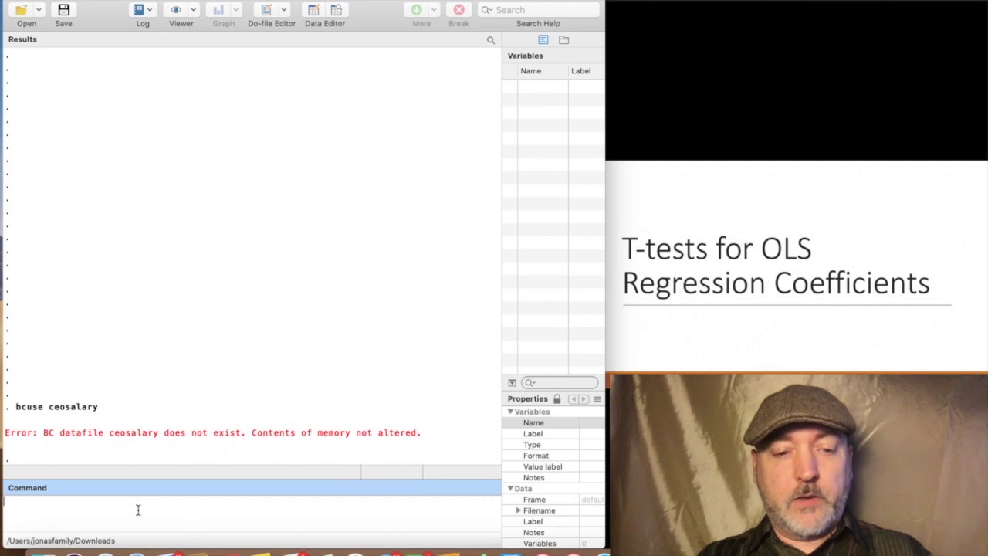
{"action": "type", "text": "ce"}
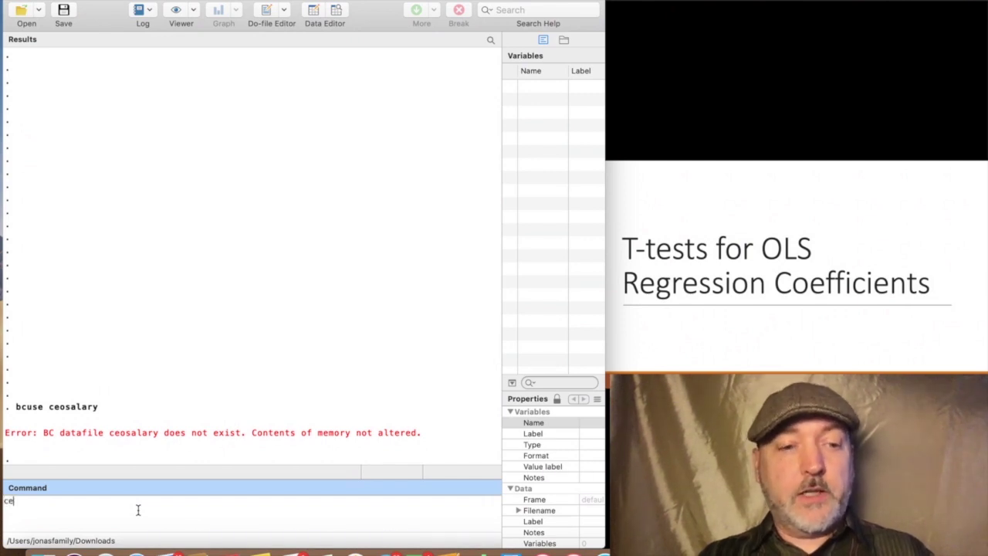
{"action": "key", "text": "BackSpace"}
{"action": "key", "text": "BackSpace"}
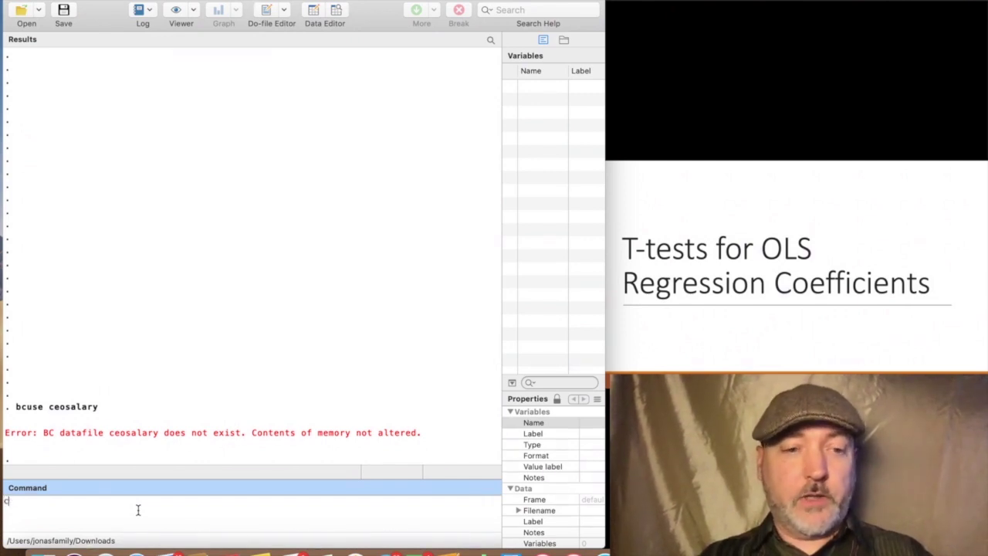
{"action": "type", "text": "bcuse"}
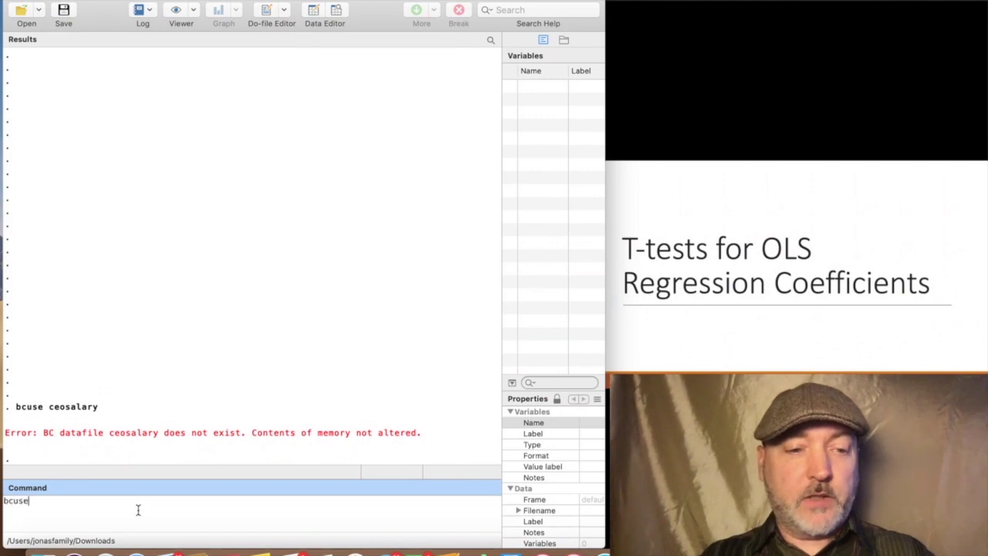
{"action": "type", "text": " c"}
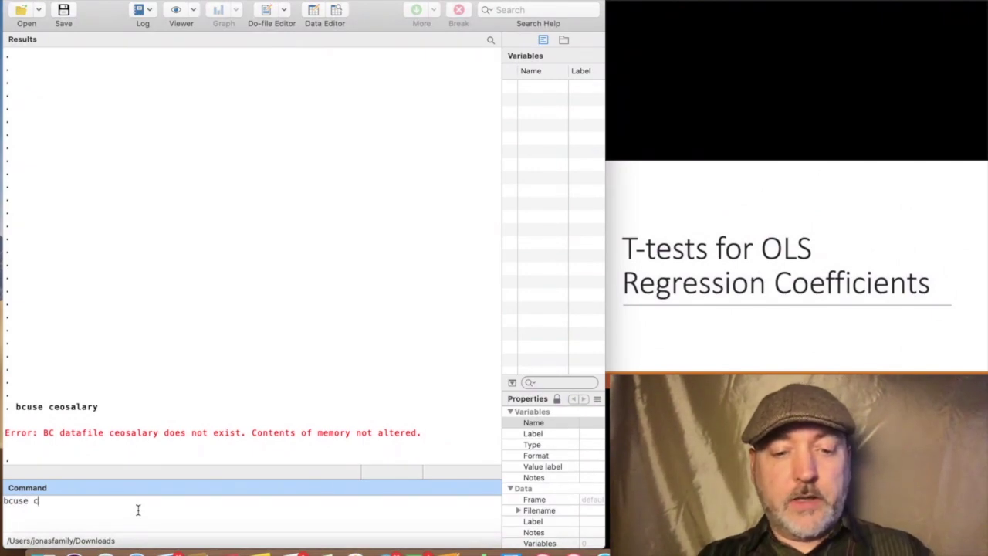
{"action": "type", "text": "eosa"}
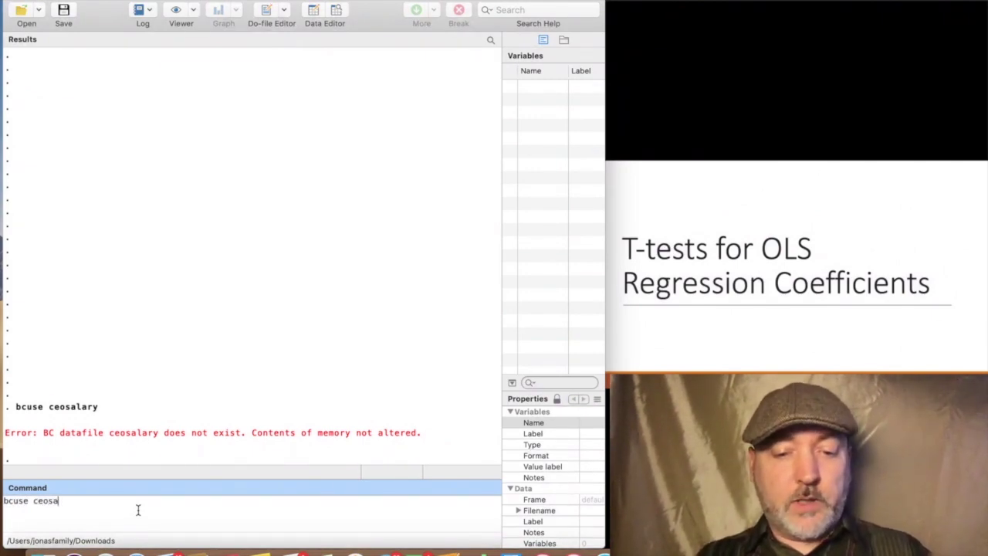
{"action": "type", "text": "l1"}
{"action": "key", "text": "Return"}
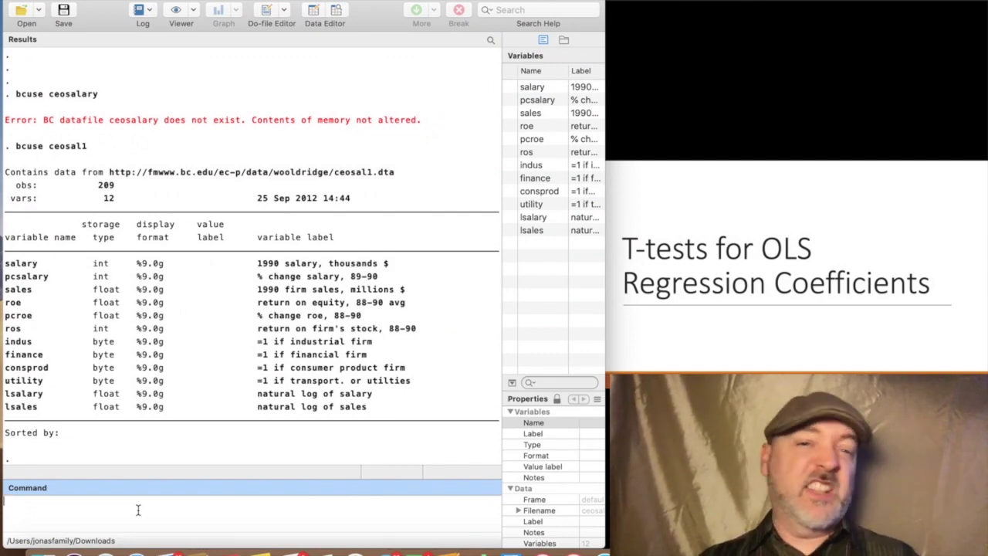
Step: Run reg salary sales roe ros utility, giving 209 observations and R-squared 0.0504
{"action": "type", "text": "reg "}
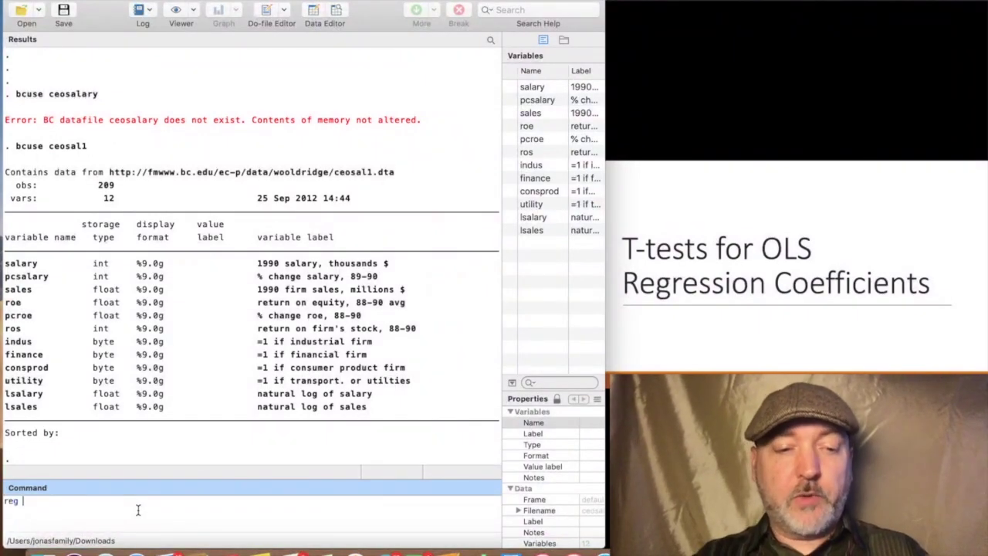
{"action": "type", "text": "sala"}
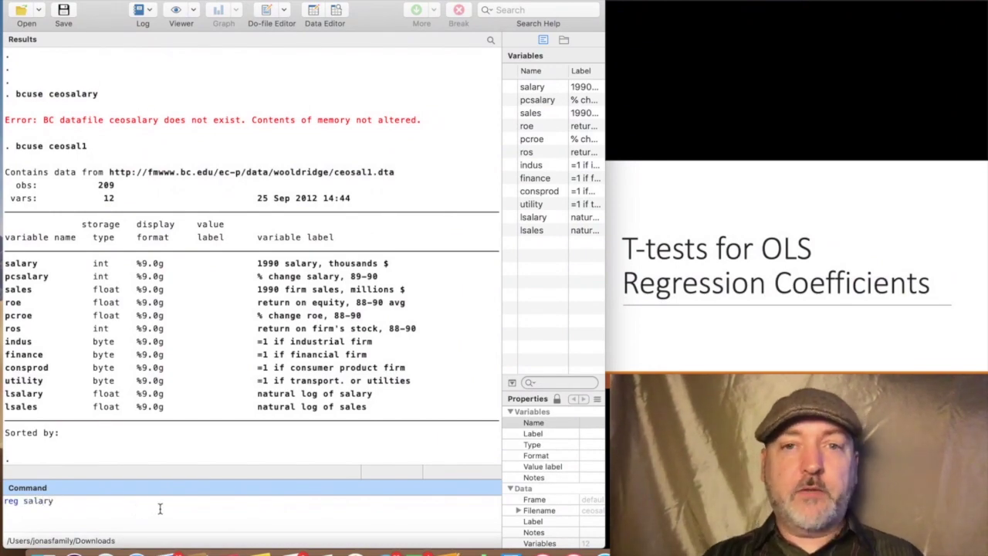
{"action": "type", "text": "ry"}
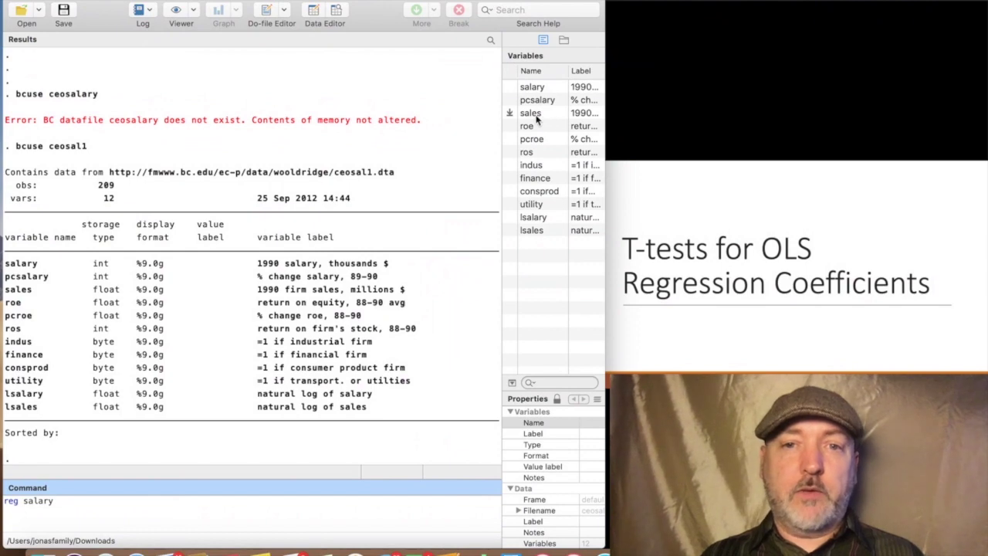
{"action": "double_click", "coordinate": [538, 114]}
{"action": "double_click", "coordinate": [536, 126]}
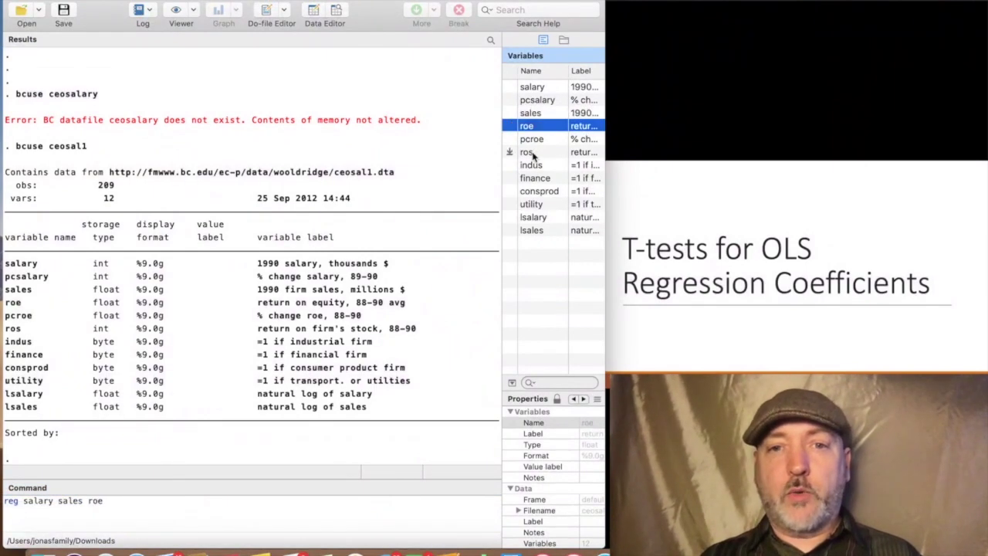
{"action": "double_click", "coordinate": [531, 153]}
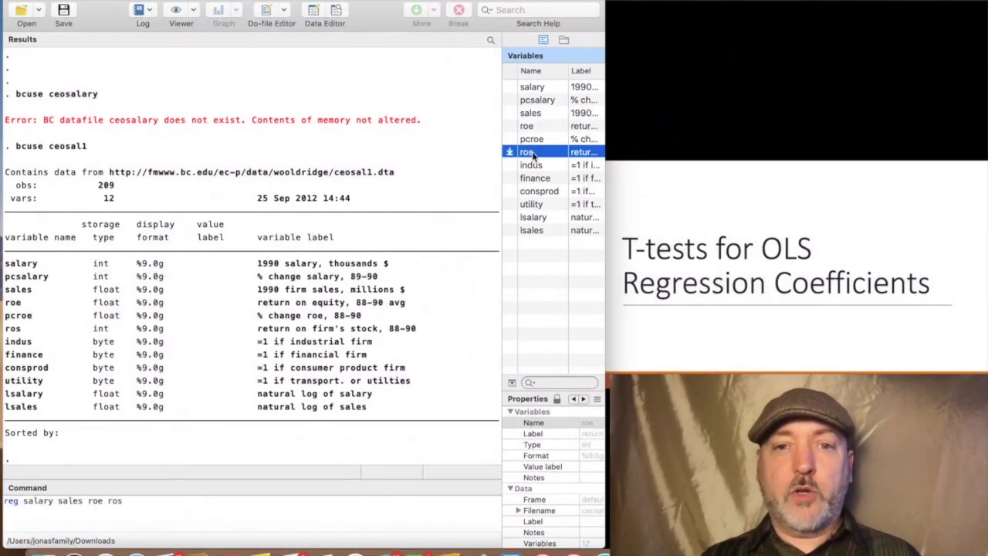
{"action": "double_click", "coordinate": [531, 204]}
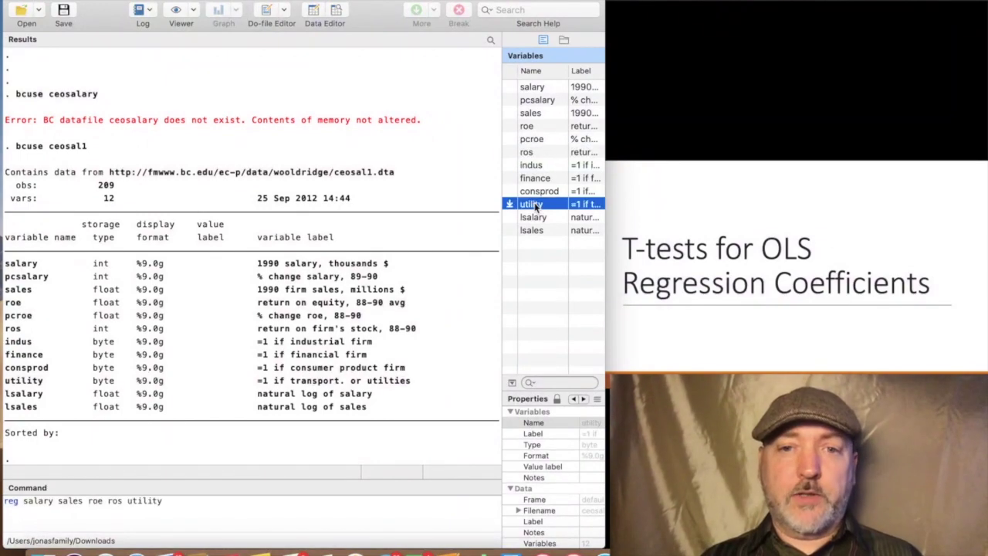
{"action": "left_click", "coordinate": [200, 506]}
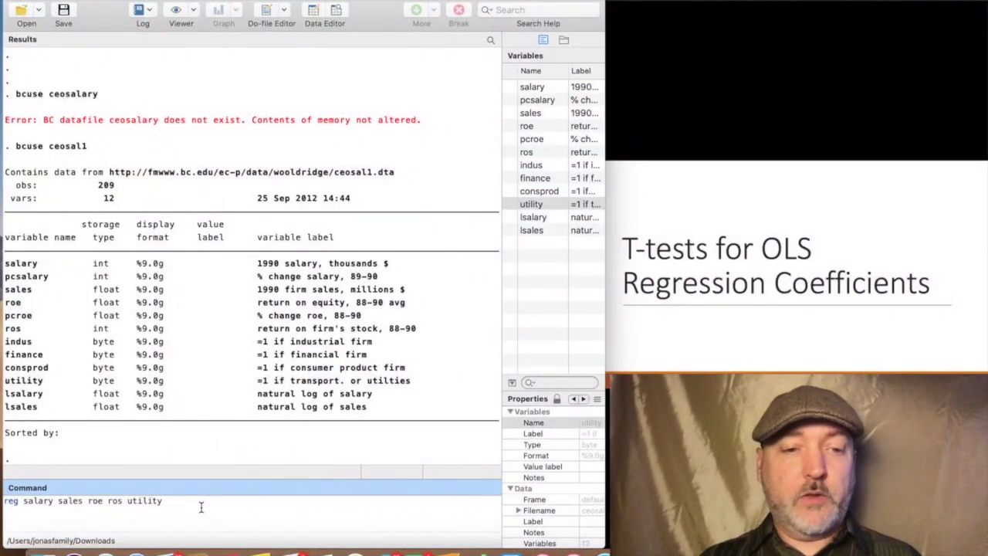
{"action": "key", "text": "Return"}
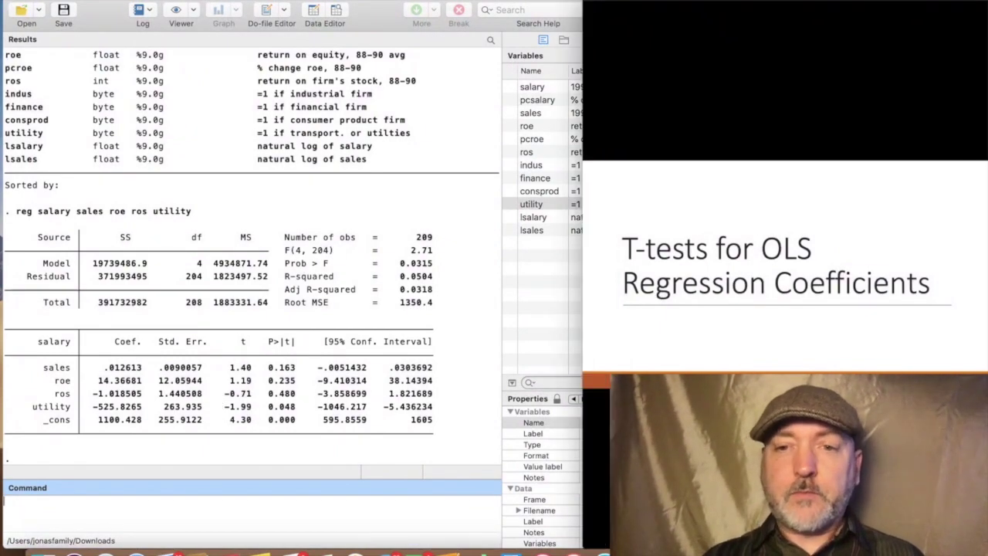
{"action": "key", "text": "super+Tab"}
Step: Advance the slideshow past the hypothesis testing review to the Two-sided tests slide
{"action": "key", "text": "Right"}
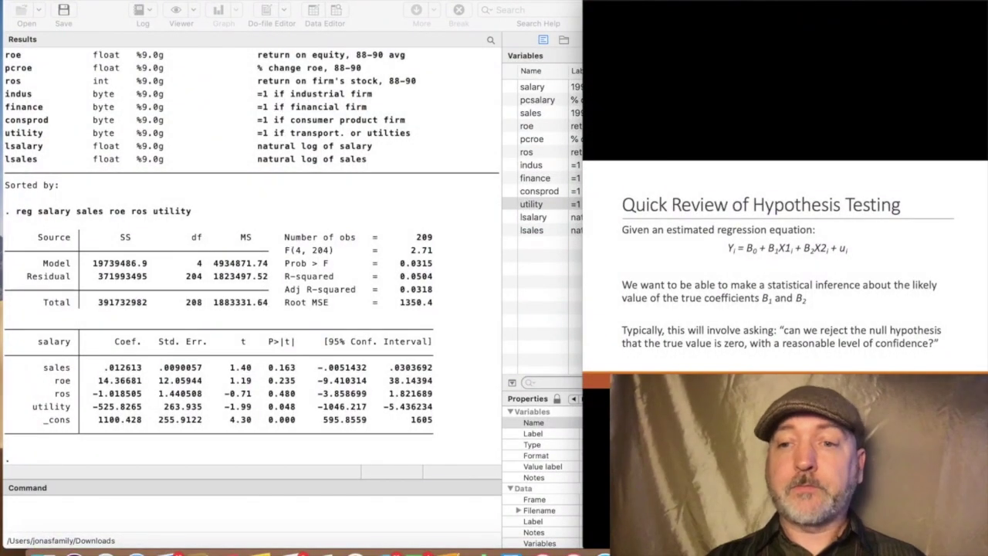
{"action": "key", "text": "Right"}
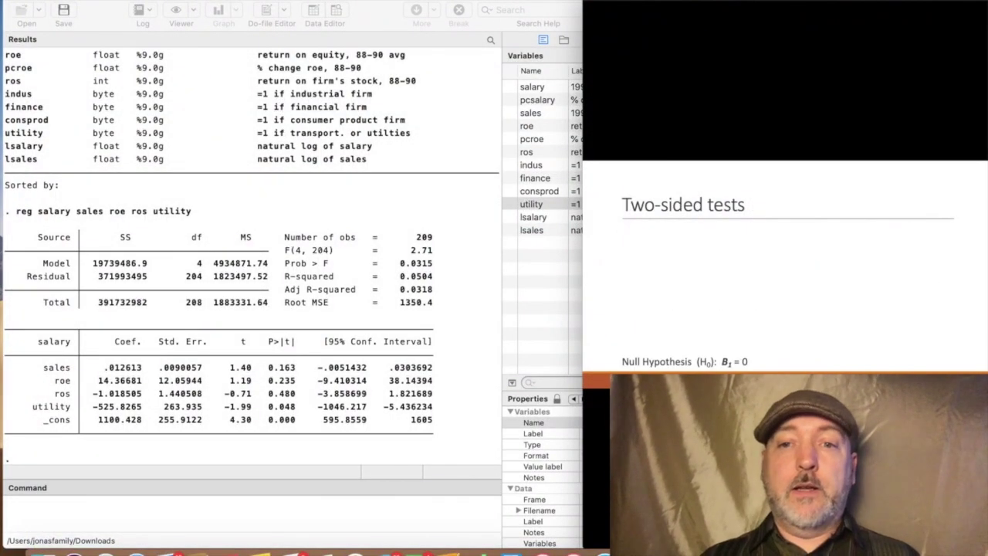
Step: Reveal the alternative hypothesis, t-statistic calculation and rejection paragraph on the Two-sided tests slide
{"action": "key", "text": "Right"}
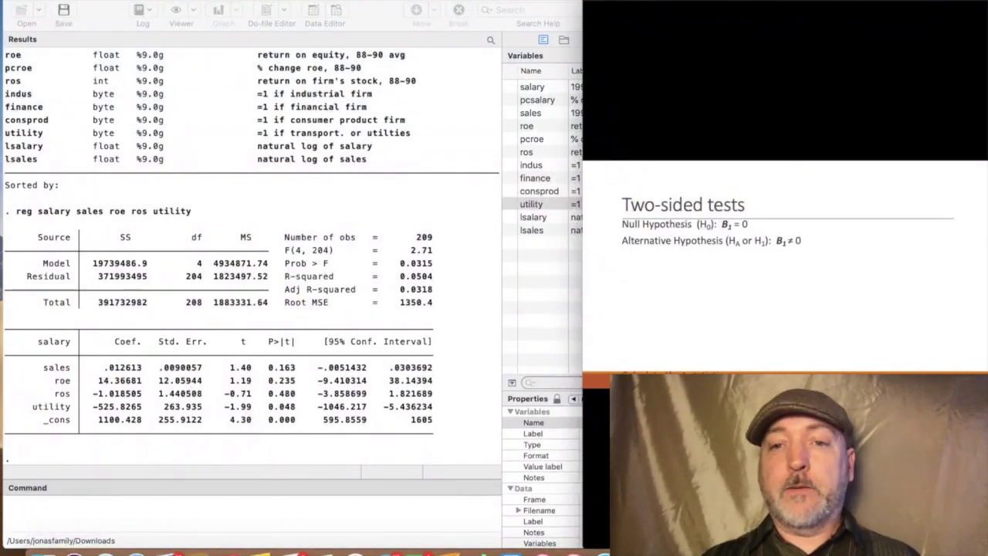
{"action": "key", "text": "Right"}
{"action": "key", "text": "Right"}
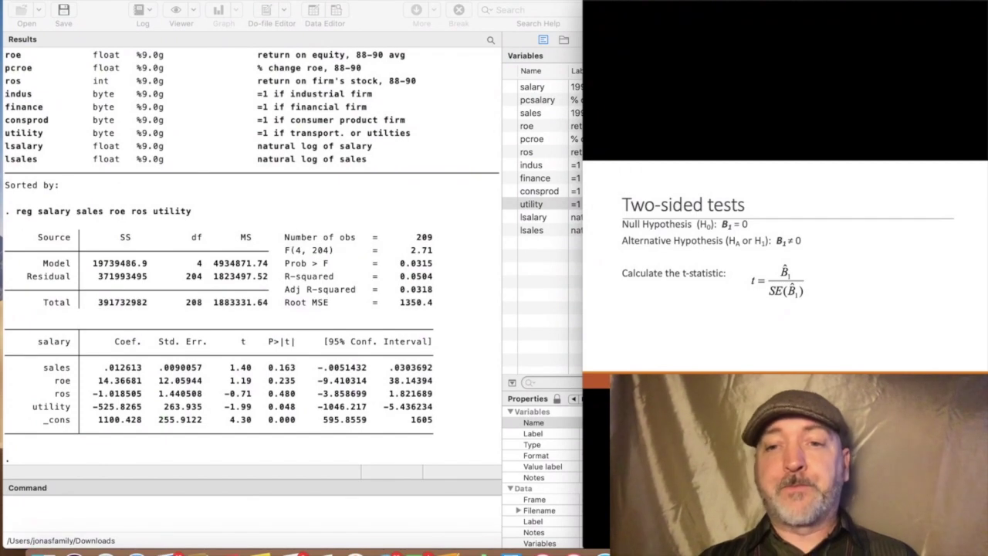
{"action": "key", "text": "Right"}
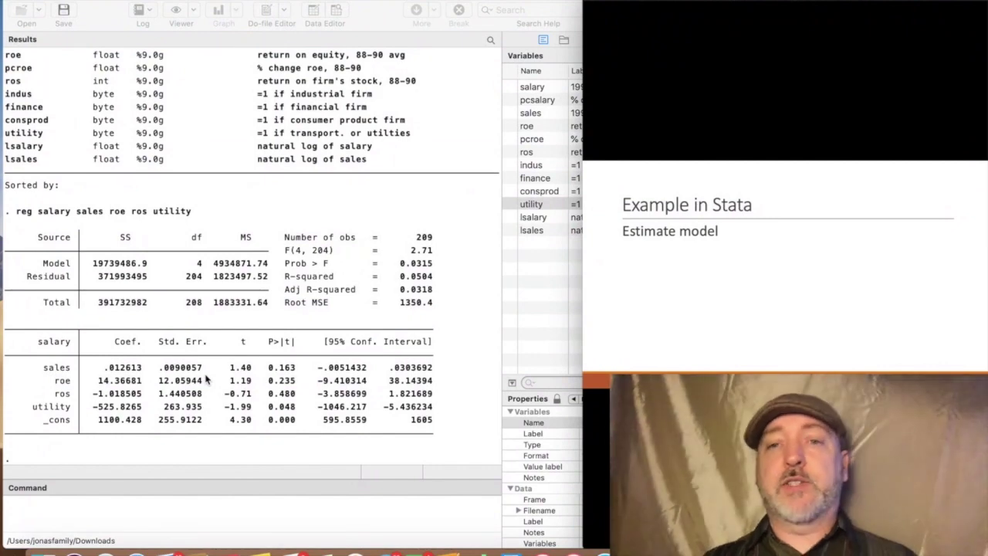
Step: Reveal the Calculate t-value, critical value and Draw Conclusion bullets, then reach the critical t-table slide
{"action": "key", "text": "Right"}
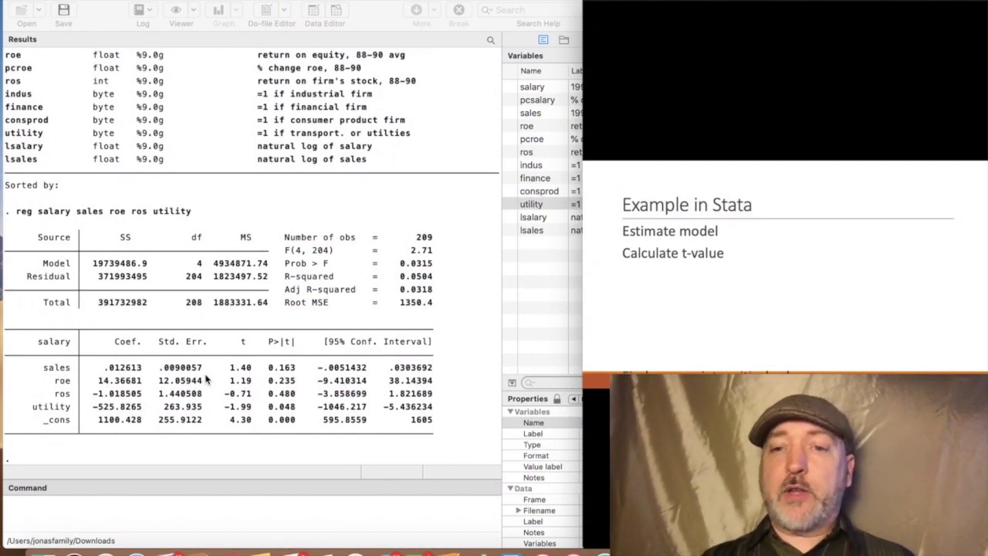
{"action": "key", "text": "Right"}
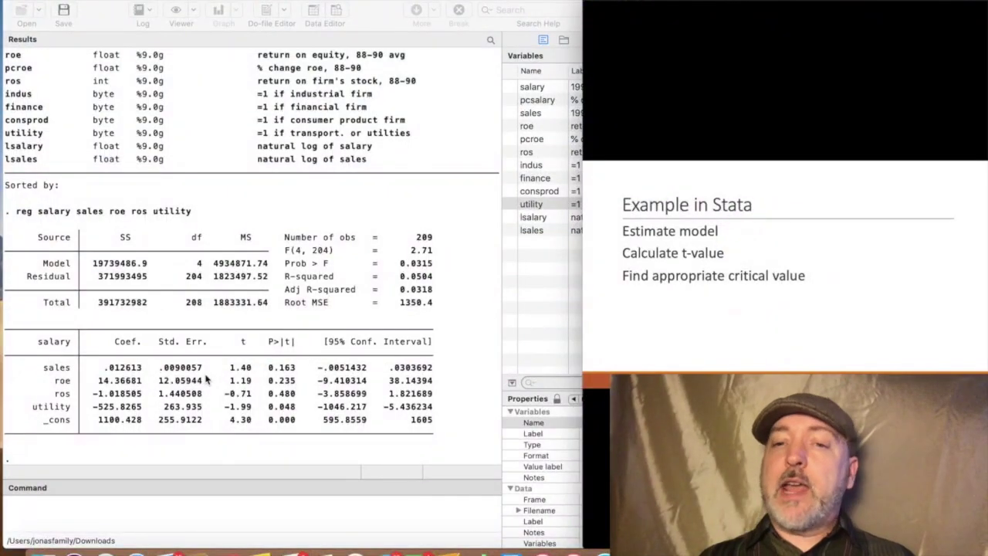
{"action": "key", "text": "Right"}
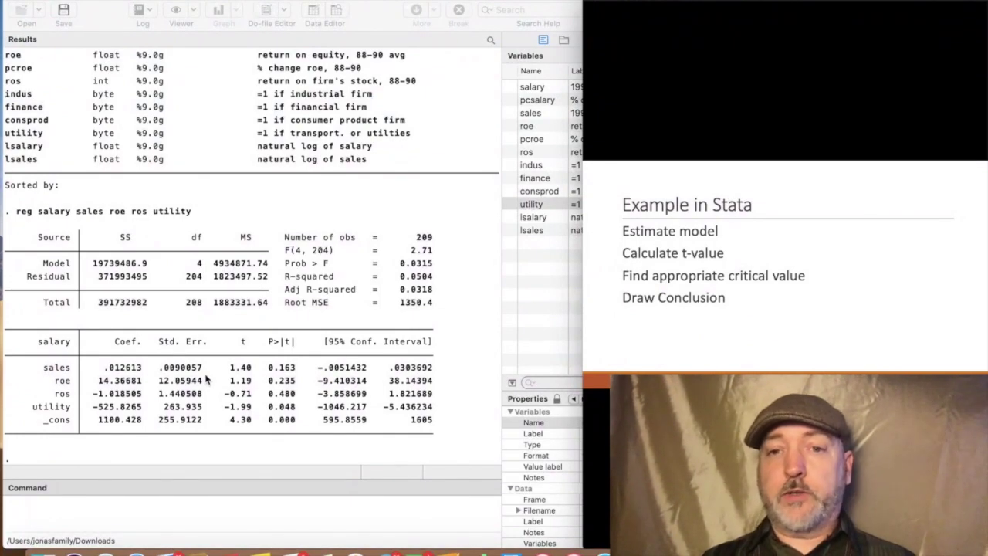
{"action": "key", "text": "Right"}
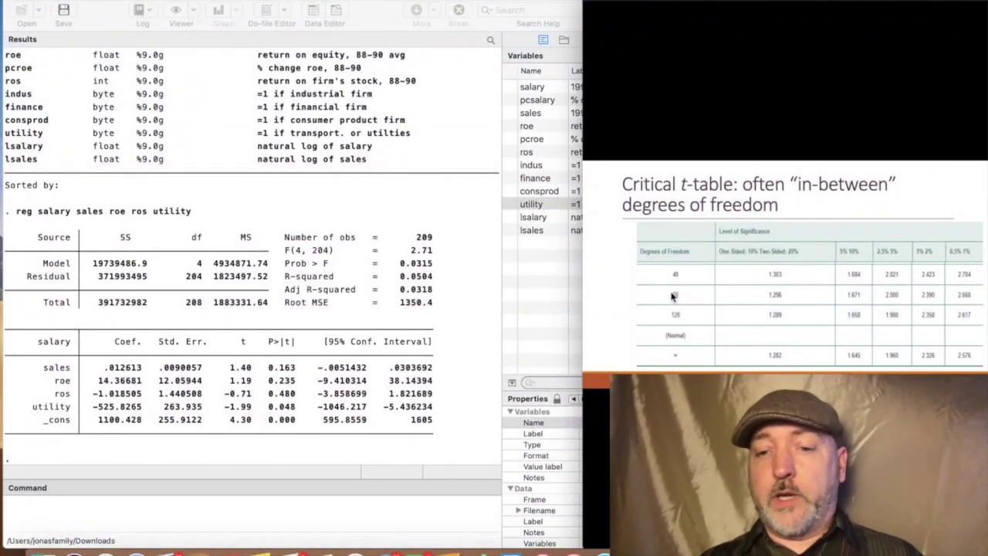
Step: Mark N-k-1 = 204 on the t-table slide, circling critical values 1.650 and 1.645
{"action": "key", "text": "Right"}
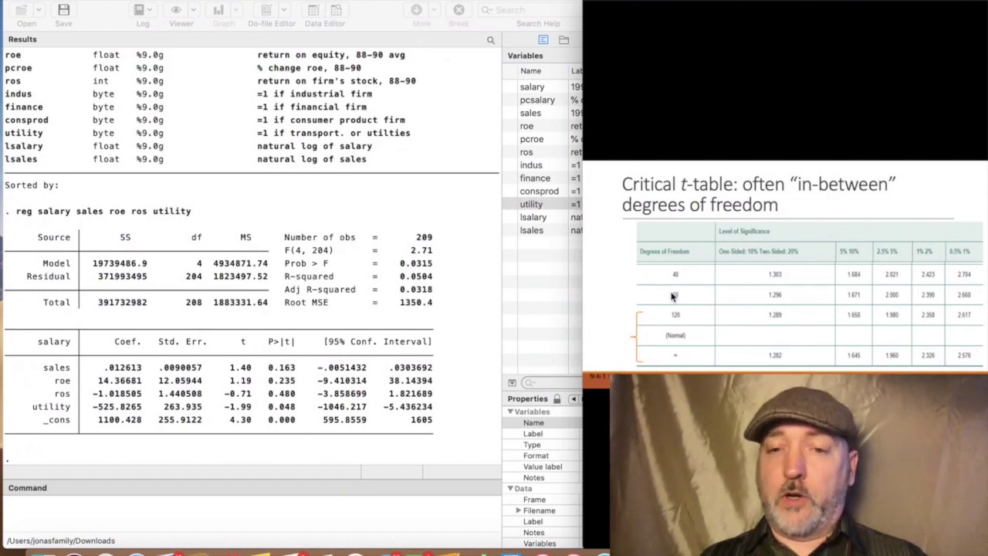
{"action": "key", "text": "Right"}
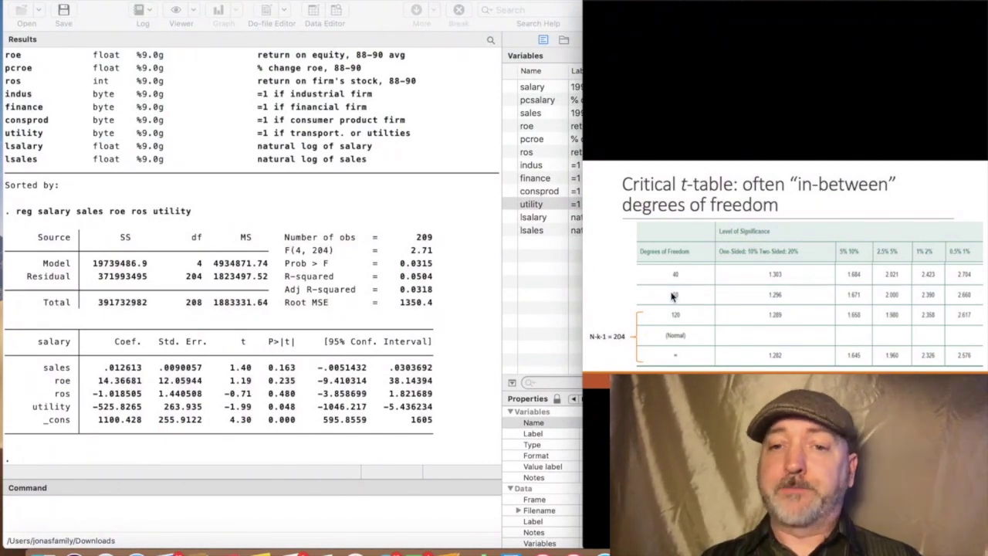
{"action": "key", "text": "Right"}
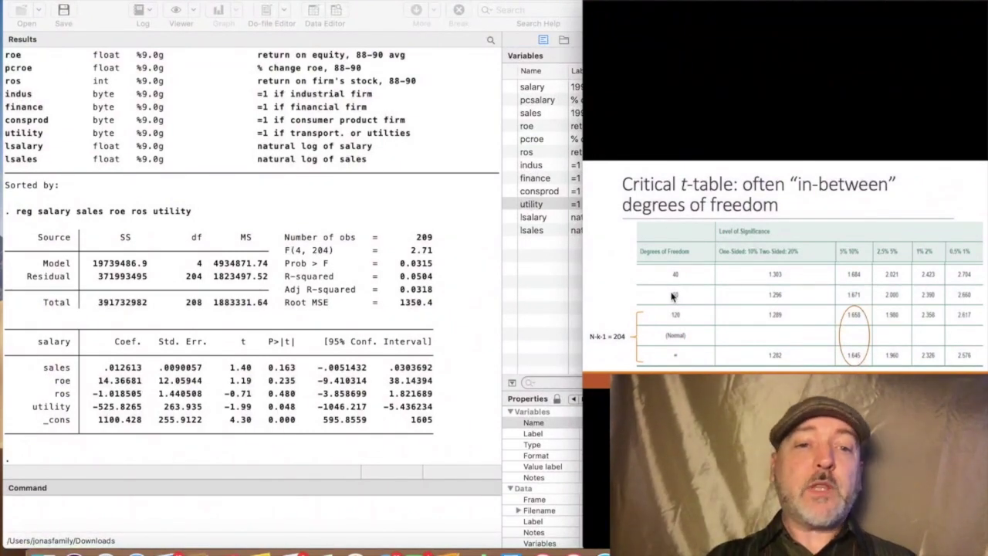
{"action": "left_click", "coordinate": [135, 511]}
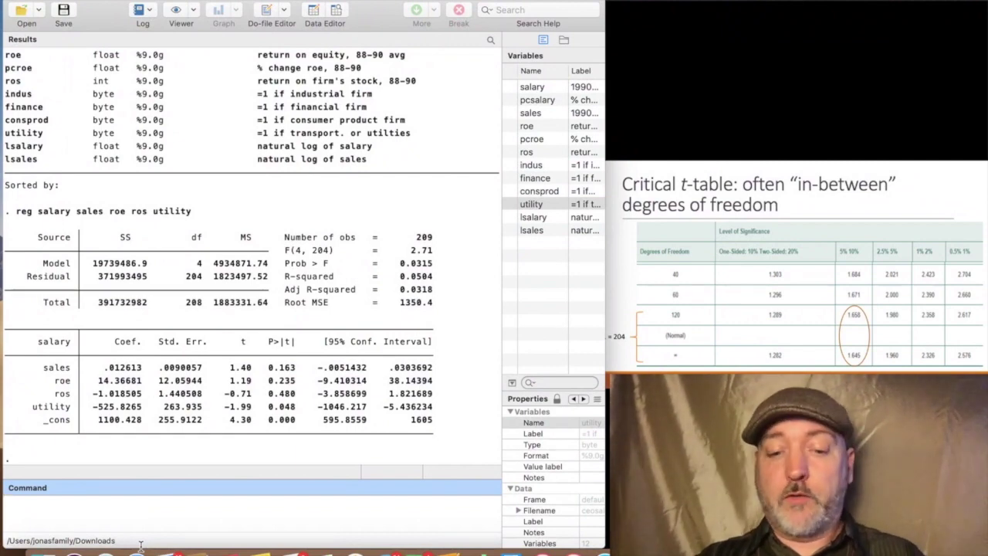
Step: Generate the variable critical10_2sided equal to invttail(204,.05)
{"action": "type", "text": "gen "}
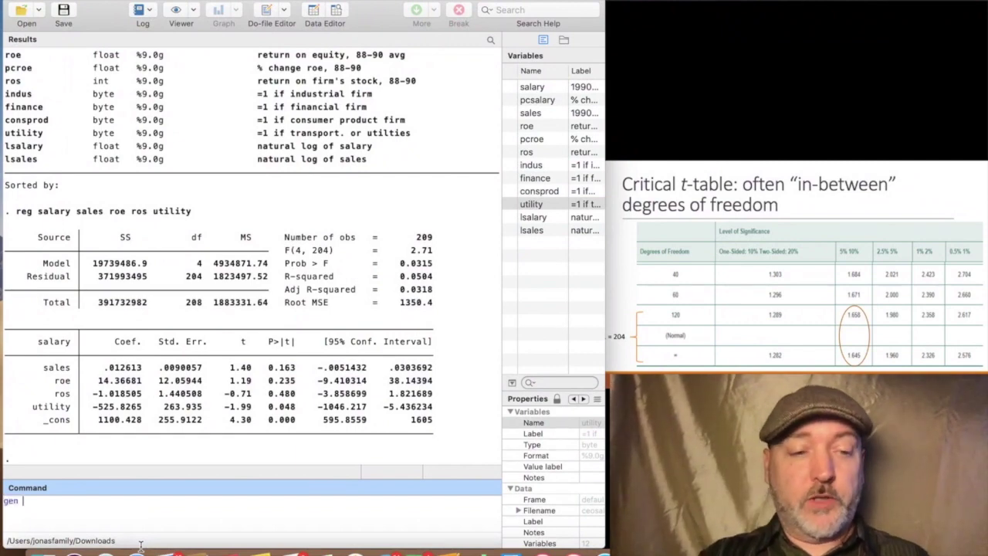
{"action": "type", "text": "critical"}
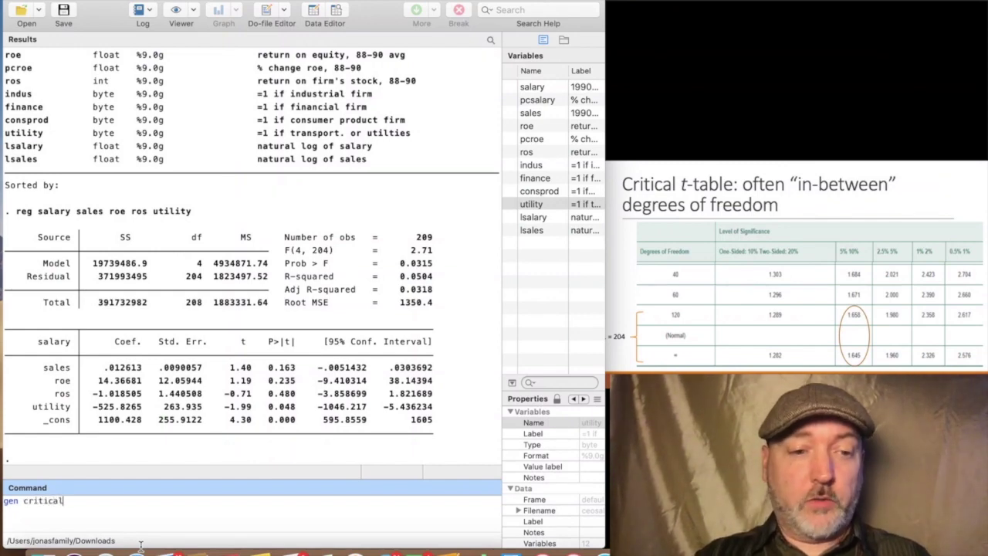
{"action": "type", "text": "10"}
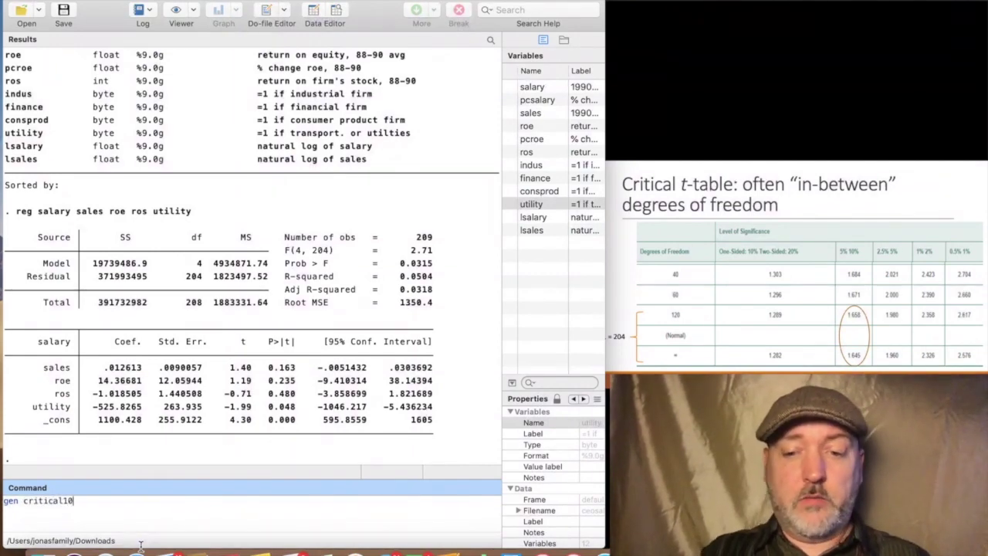
{"action": "type", "text": "_2sided"}
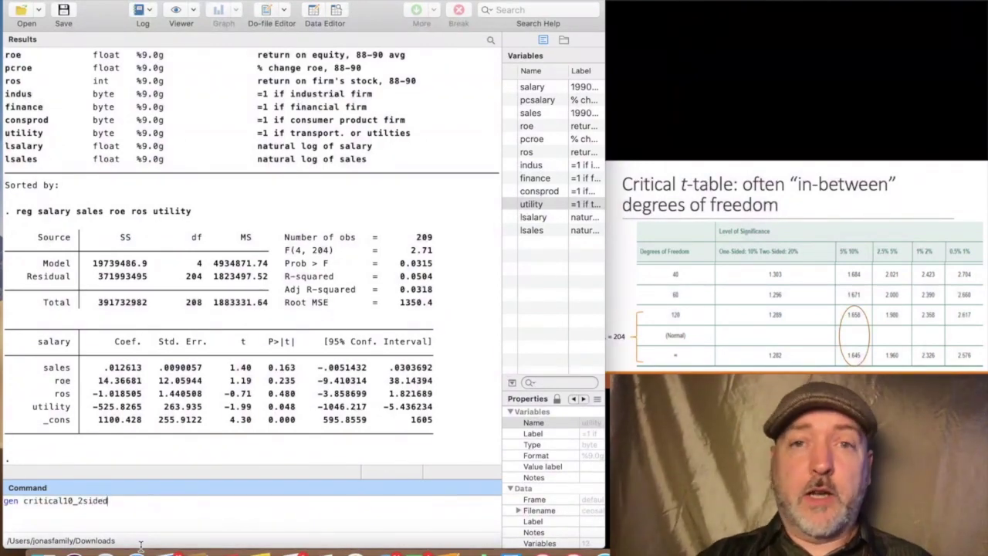
{"action": "type", "text": "="}
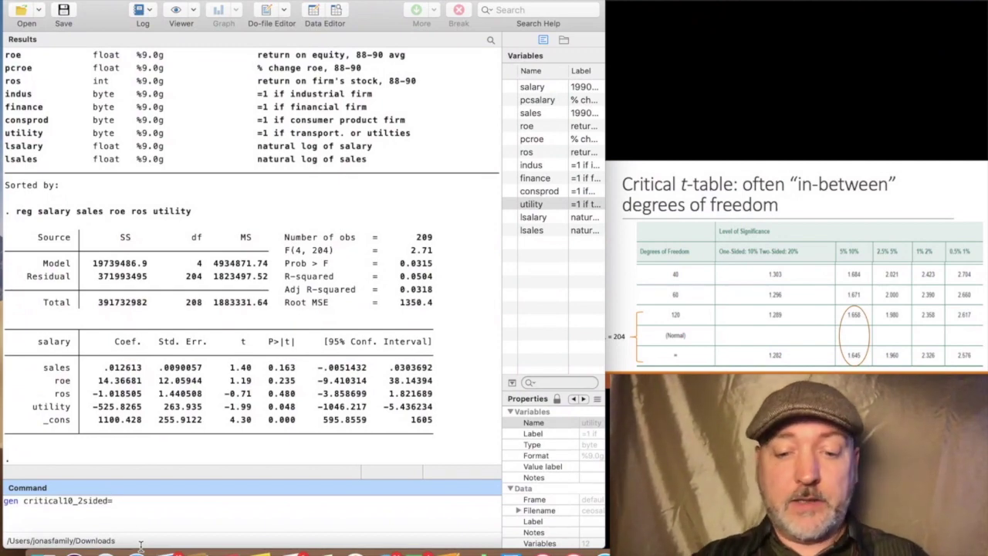
{"action": "type", "text": "invttail"}
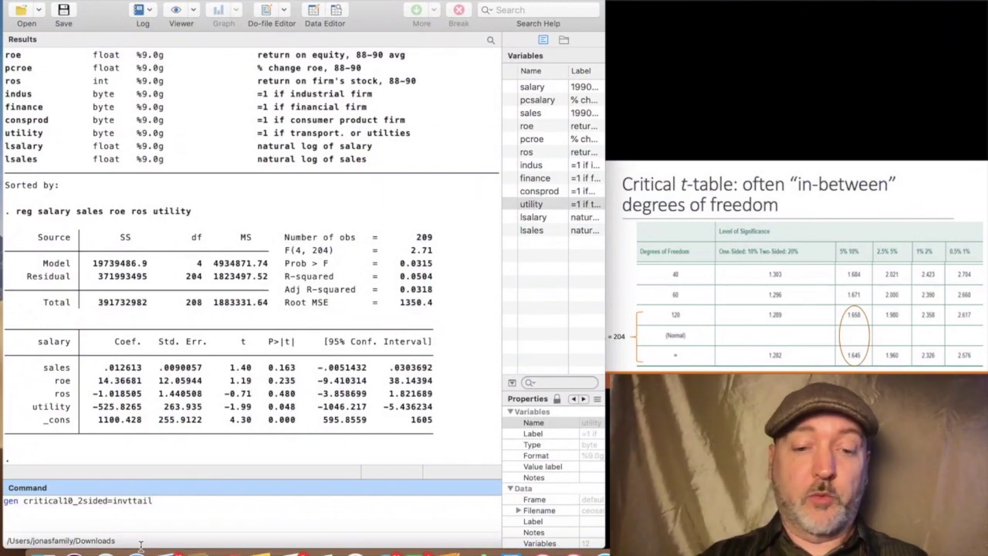
{"action": "type", "text": "("}
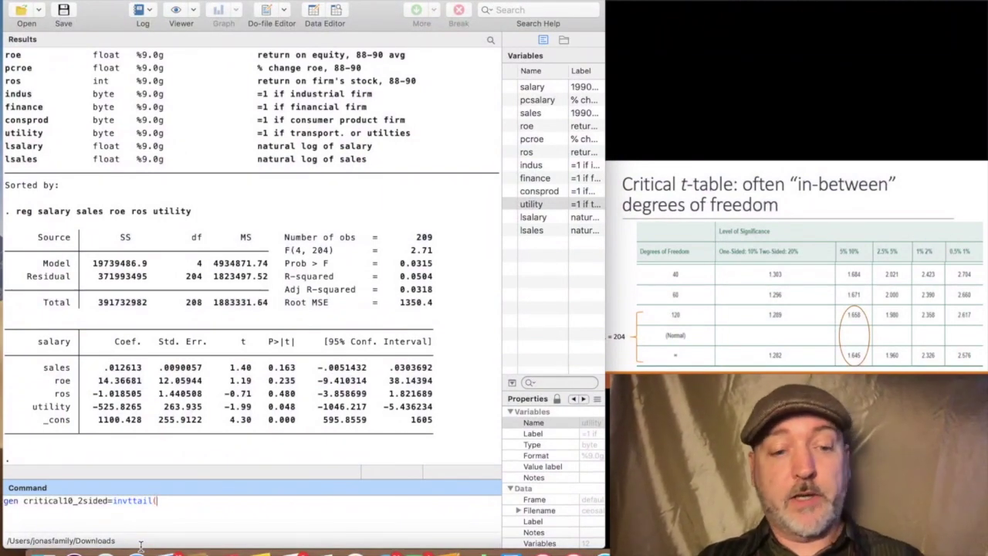
{"action": "type", "text": "204"}
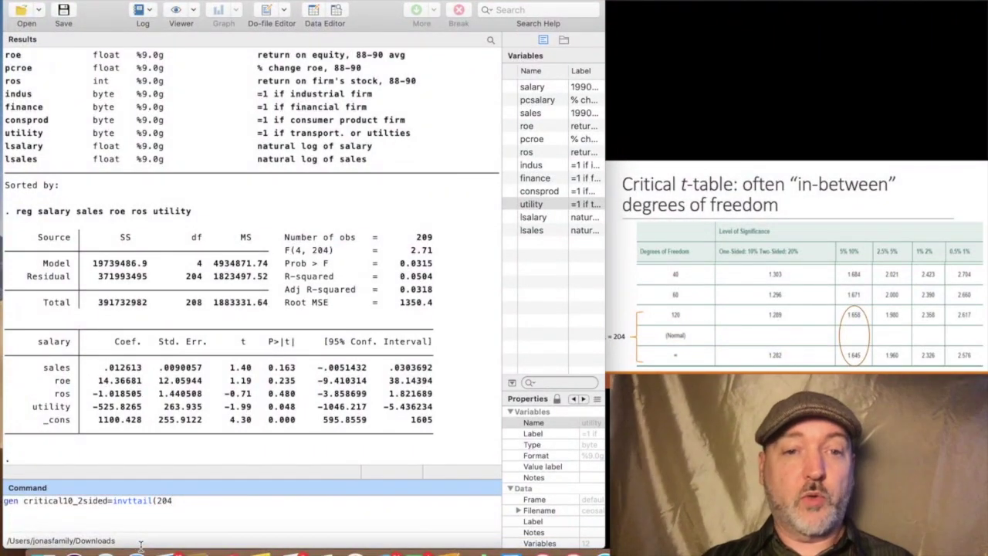
{"action": "type", "text": ","}
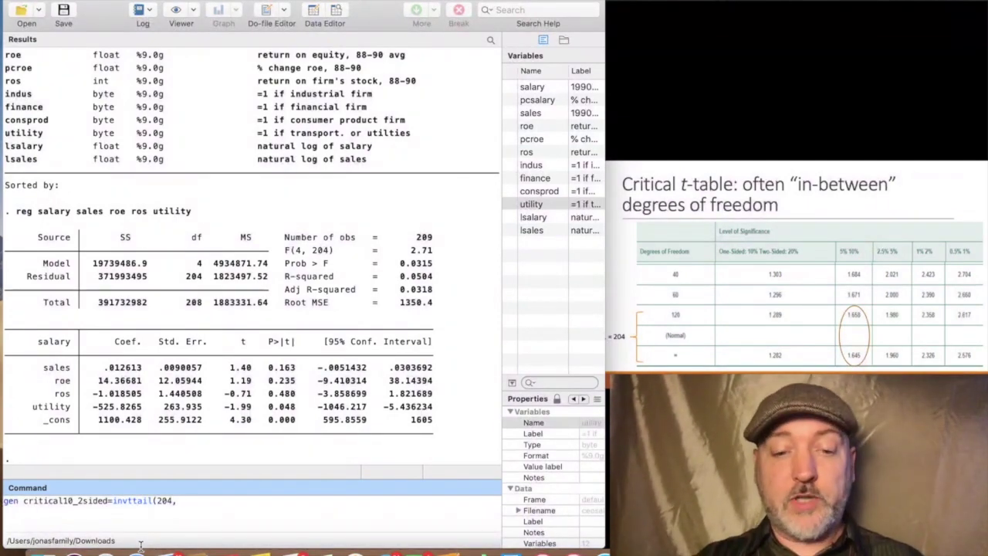
{"action": "type", "text": ".."}
{"action": "type", "text": "05"}
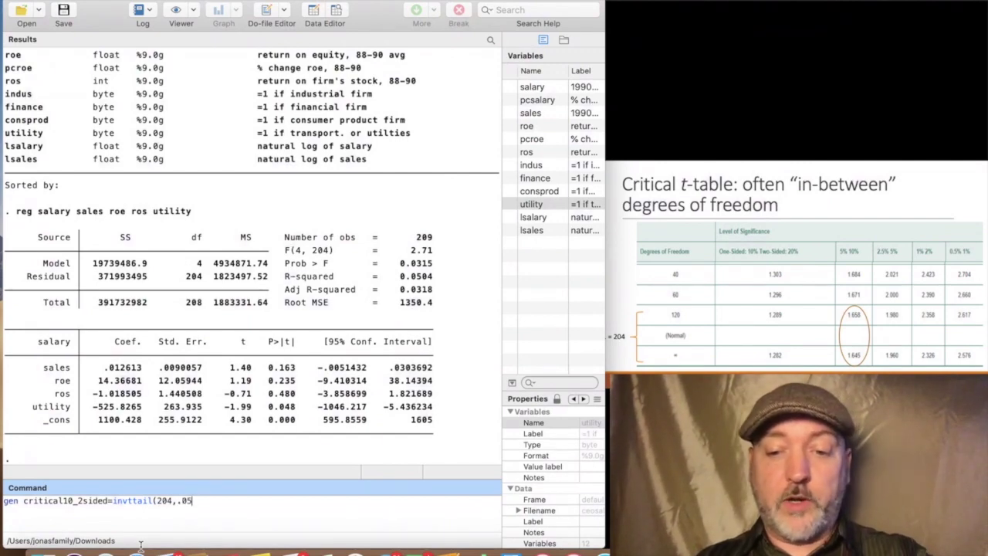
{"action": "type", "text": ")"}
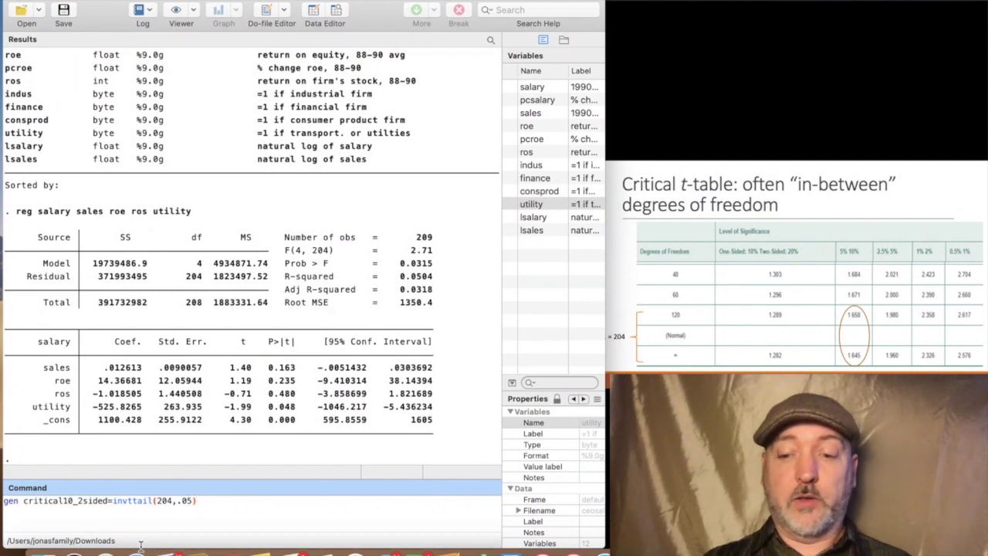
{"action": "key", "text": "Return"}
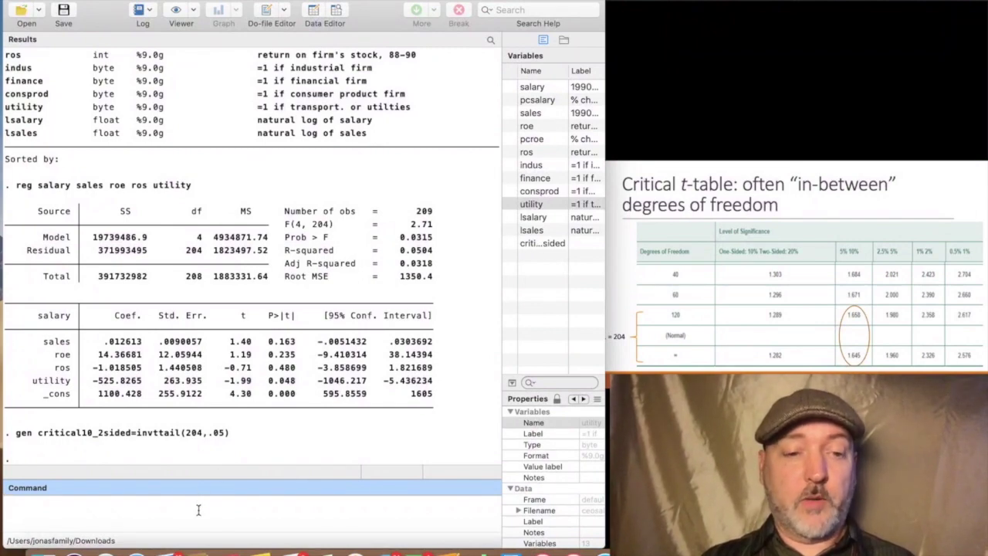
Step: Summarize critical10_2sided, confirming the constant 1.652357 across all 209 observations
{"action": "type", "text": "sum"}
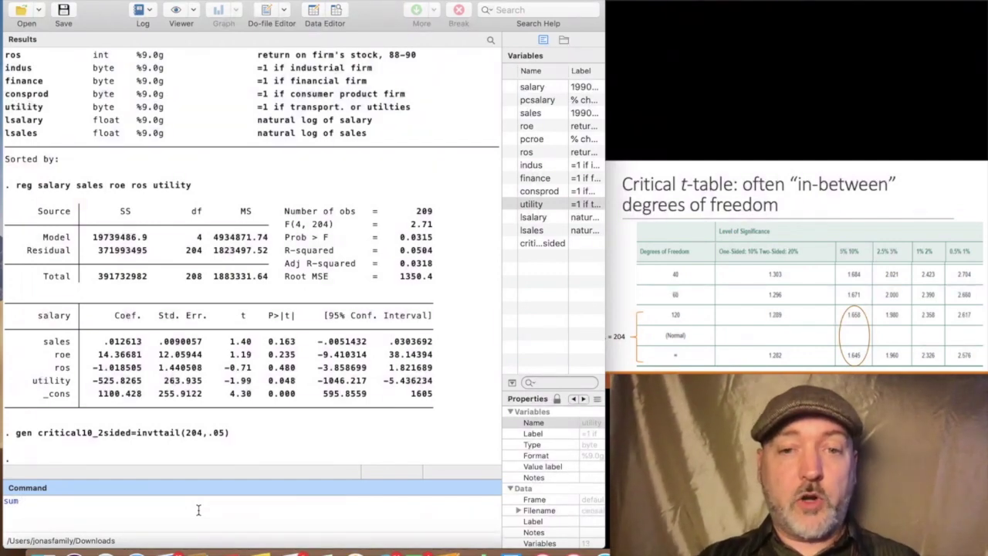
{"action": "double_click", "coordinate": [539, 244]}
{"action": "key", "text": "Return"}
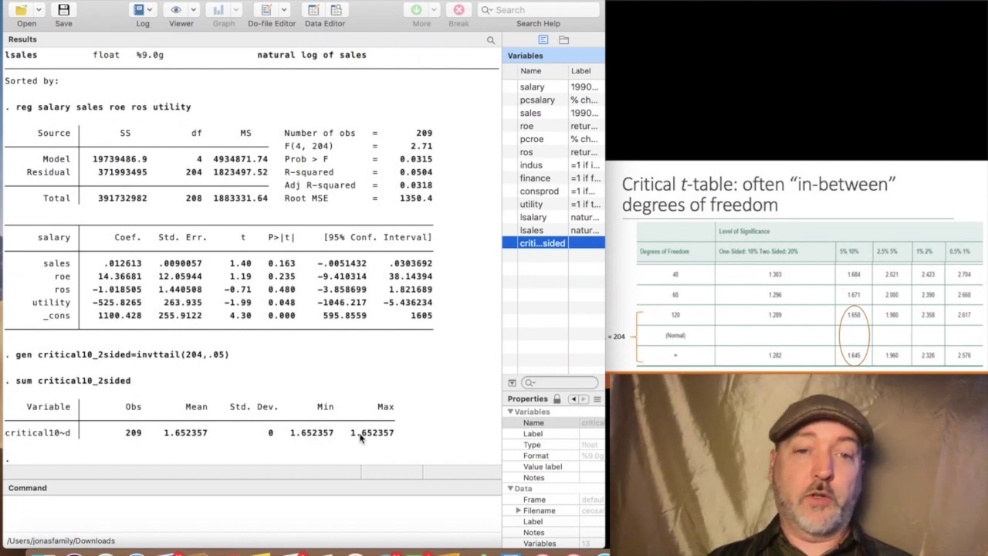
{"action": "key", "text": "super+Tab"}
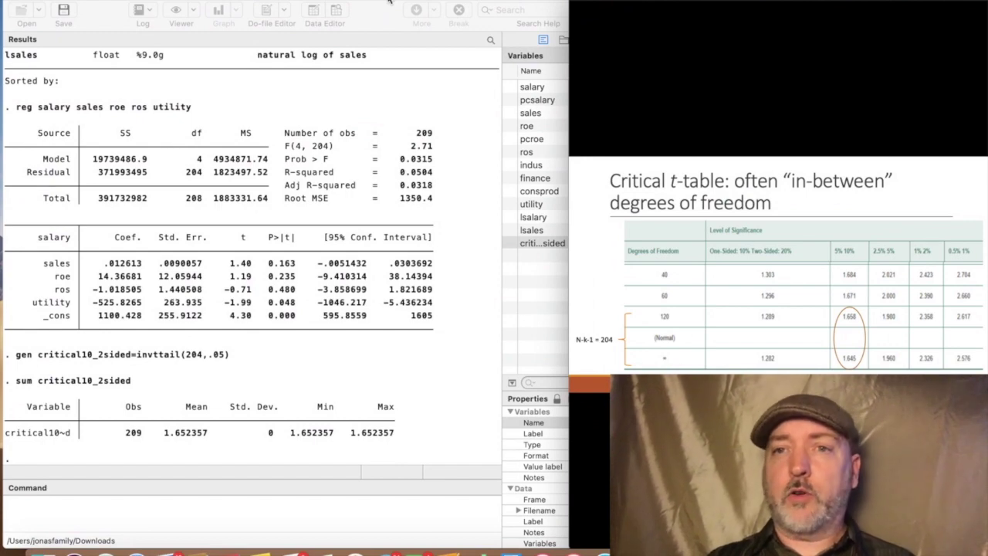
Step: Show the utility t-statistic slide and its 1.652 critical value for 204 degrees of freedom
{"action": "key", "text": "Right"}
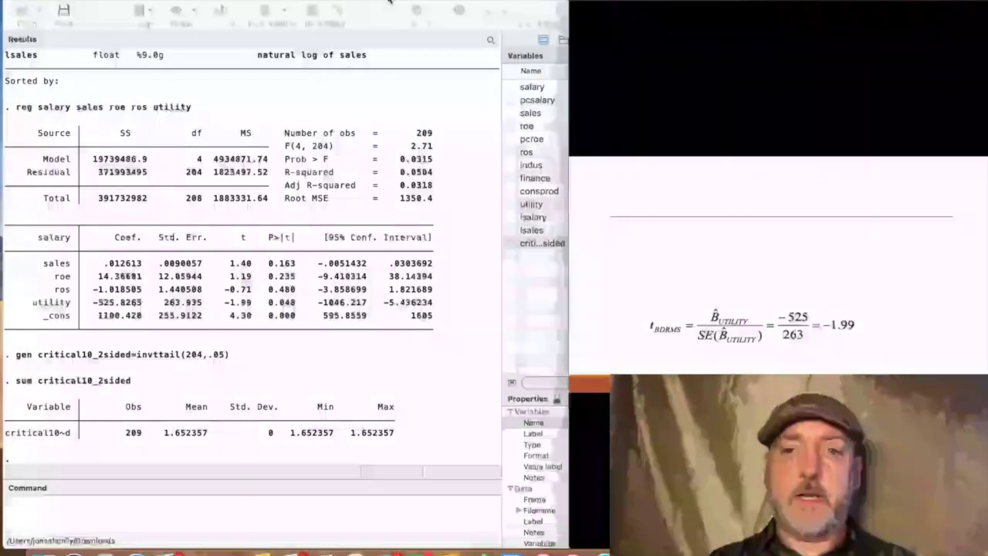
{"action": "key", "text": "Right"}
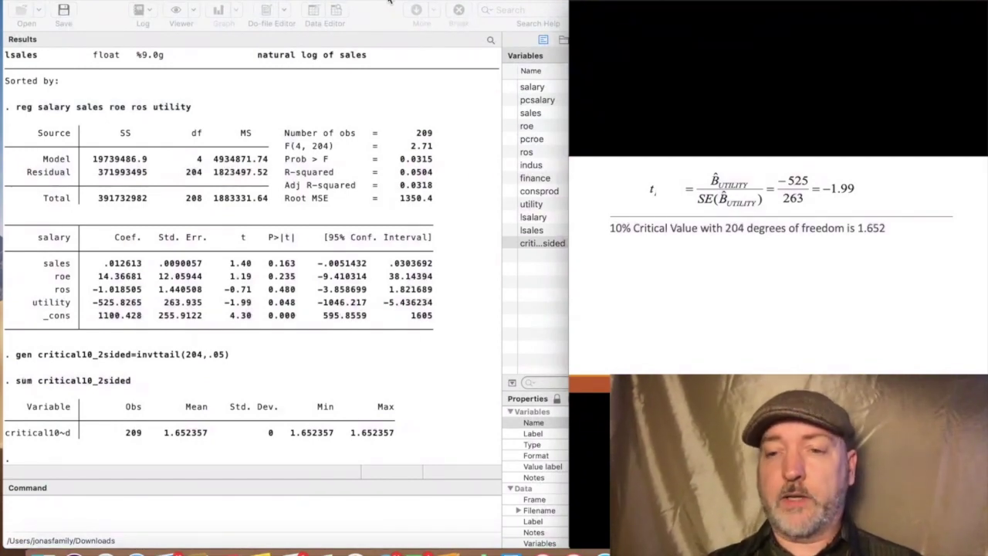
Step: Reveal |-1.99| versus 1.652 and rejecting the null, ending on the one-sided alternative slide
{"action": "key", "text": "Right"}
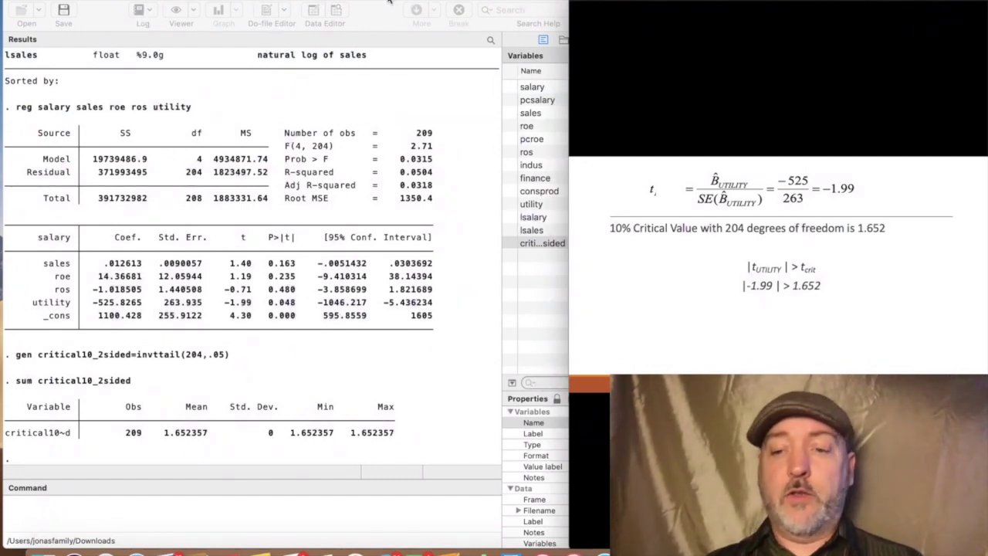
{"action": "key", "text": "Right"}
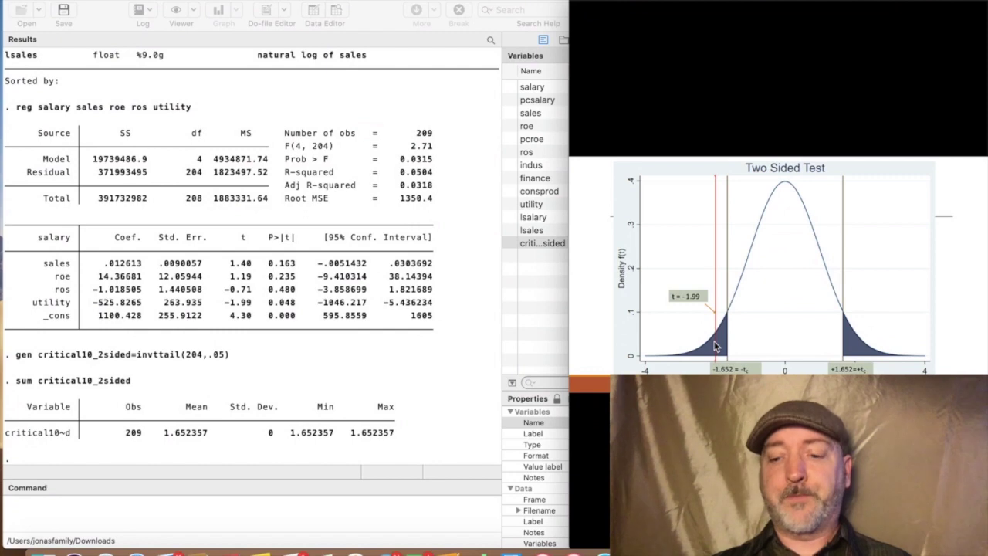
{"action": "key", "text": "Right"}
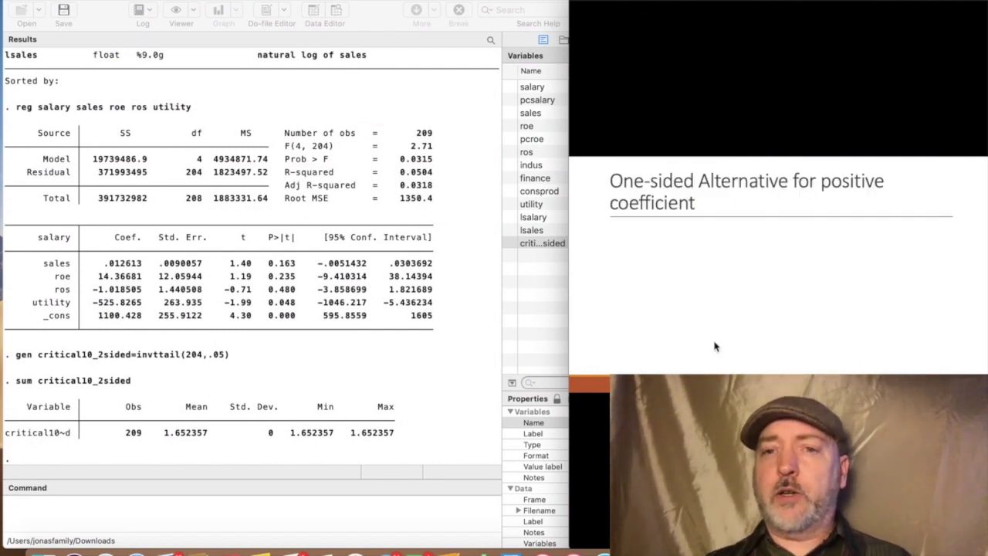
Step: Reveal the one-sided slide's explanation and the hypotheses H0: B1 ≤ 0 versus HA: B1 > 0
{"action": "key", "text": "Right"}
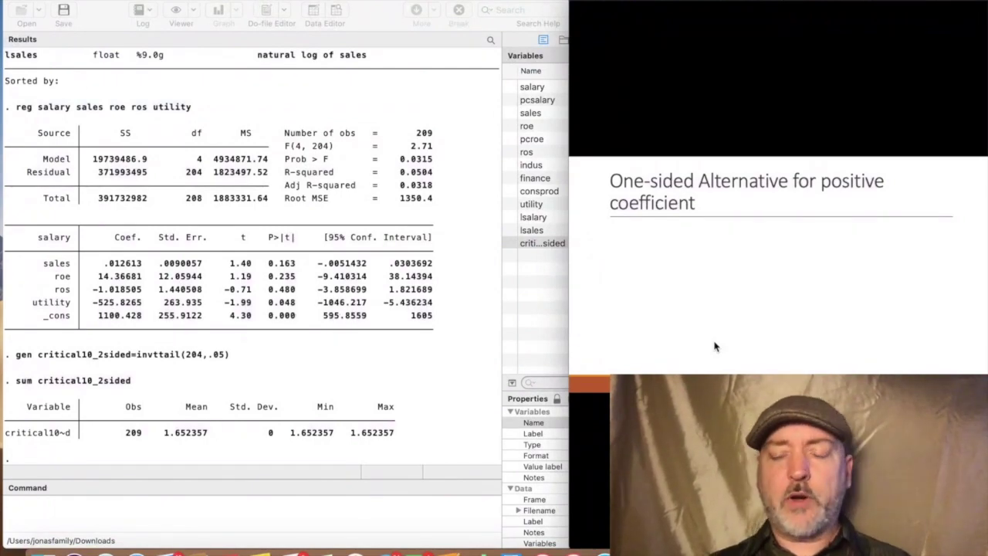
{"action": "left_click", "coordinate": [715, 347]}
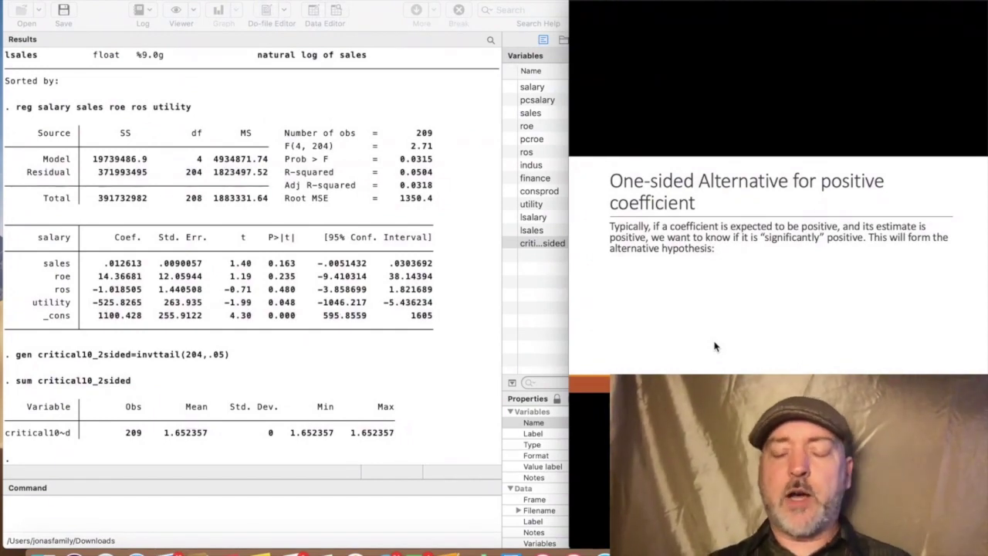
{"action": "left_click", "coordinate": [715, 347]}
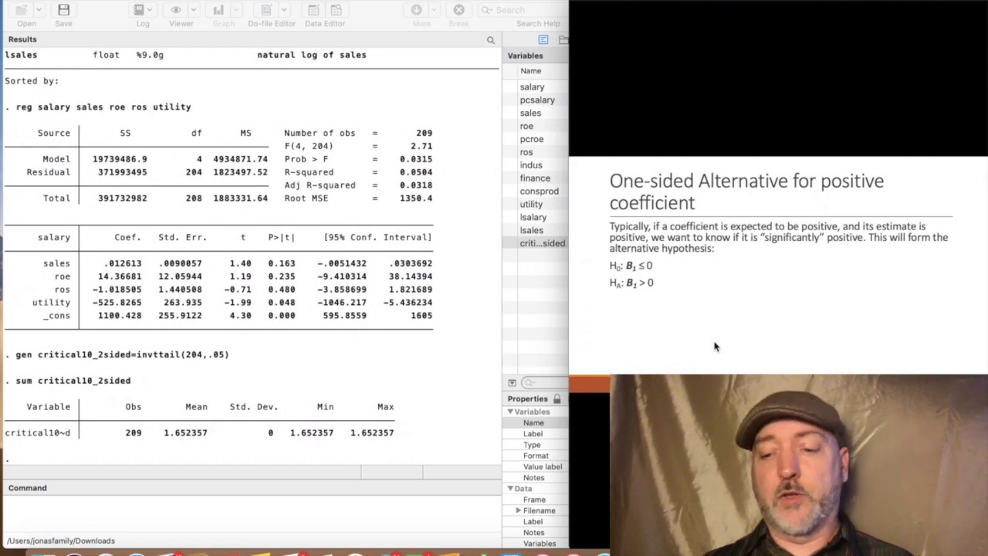
Step: Show the right-tail rejection rule and density graph, then advance to the 'From the Example...' slide
{"action": "left_click", "coordinate": [715, 347]}
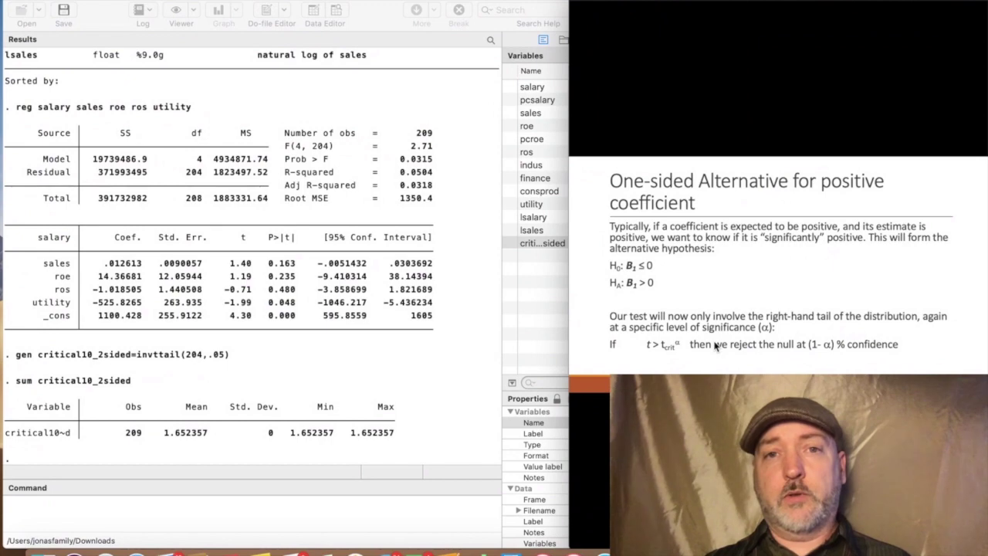
{"action": "left_click", "coordinate": [715, 346]}
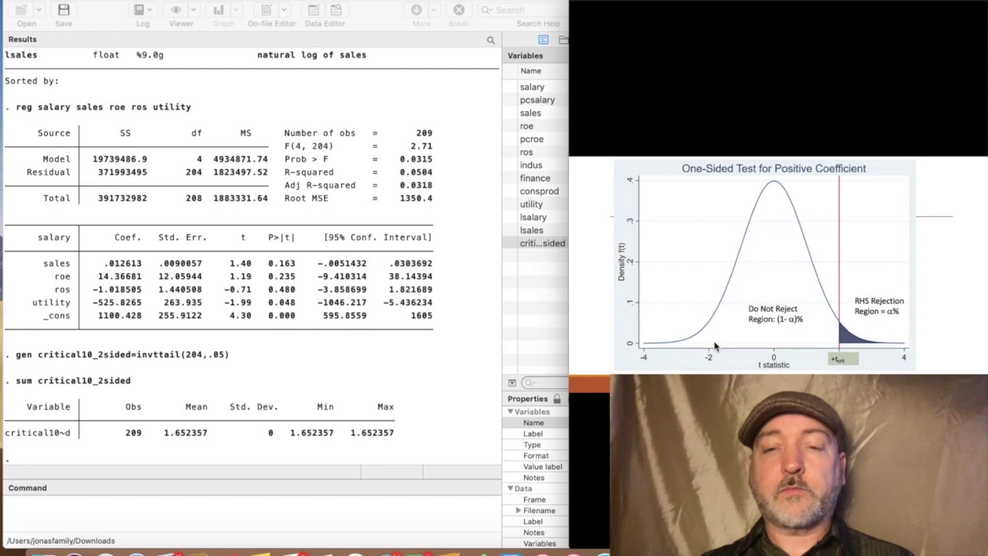
{"action": "key", "text": "Right"}
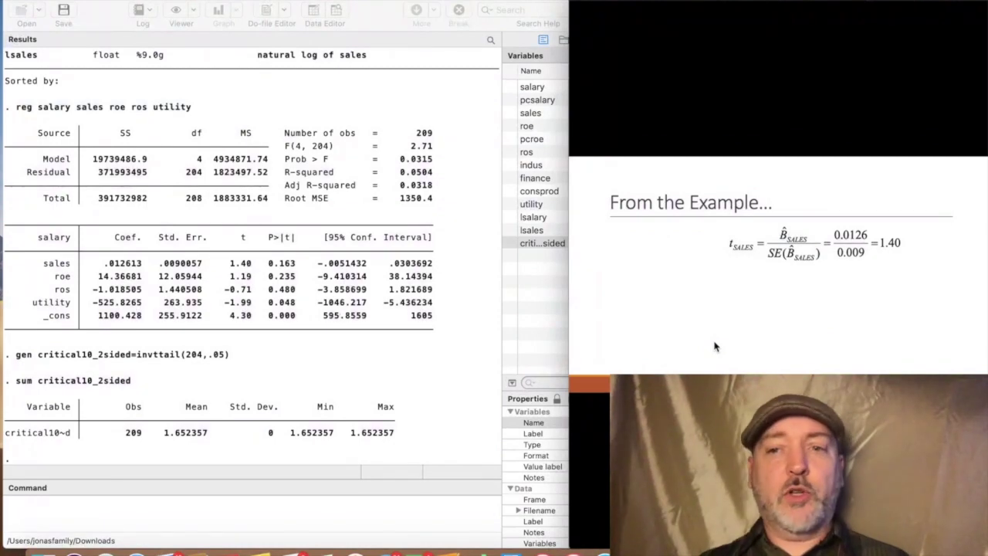
Step: Reveal the B_SALES one-sided hypotheses and the 1.286 critical t at 204 df, then return to Stata
{"action": "key", "text": "Right"}
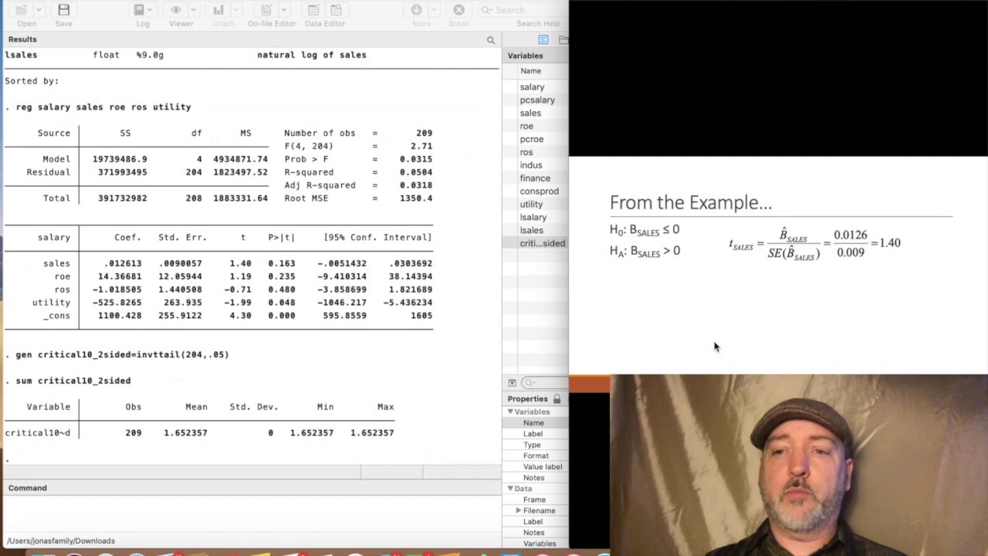
{"action": "left_click", "coordinate": [714, 347]}
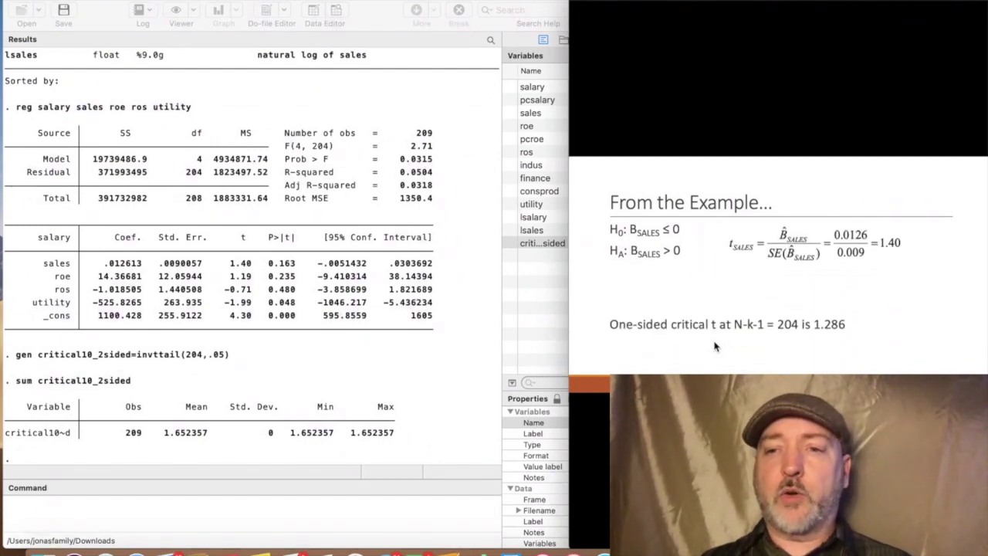
{"action": "left_click", "coordinate": [715, 346]}
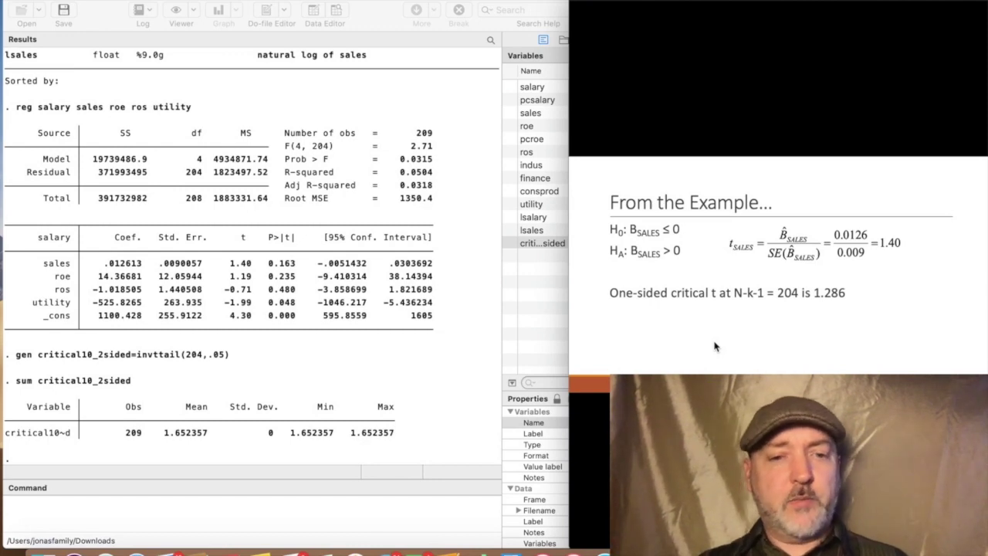
{"action": "left_click", "coordinate": [192, 511]}
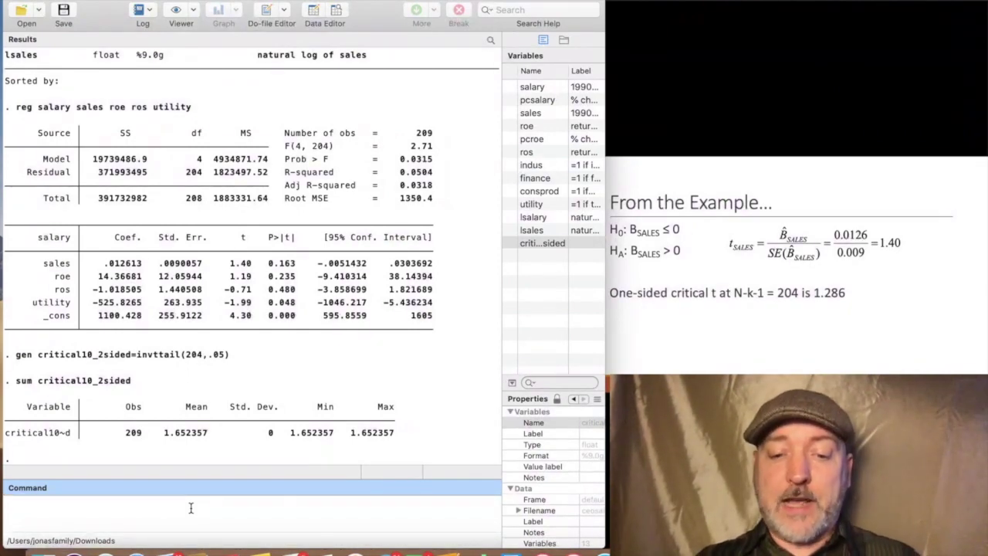
Step: Create critical101sided with gen critical101sided=invttail(204,.10)
{"action": "type", "text": "gen"}
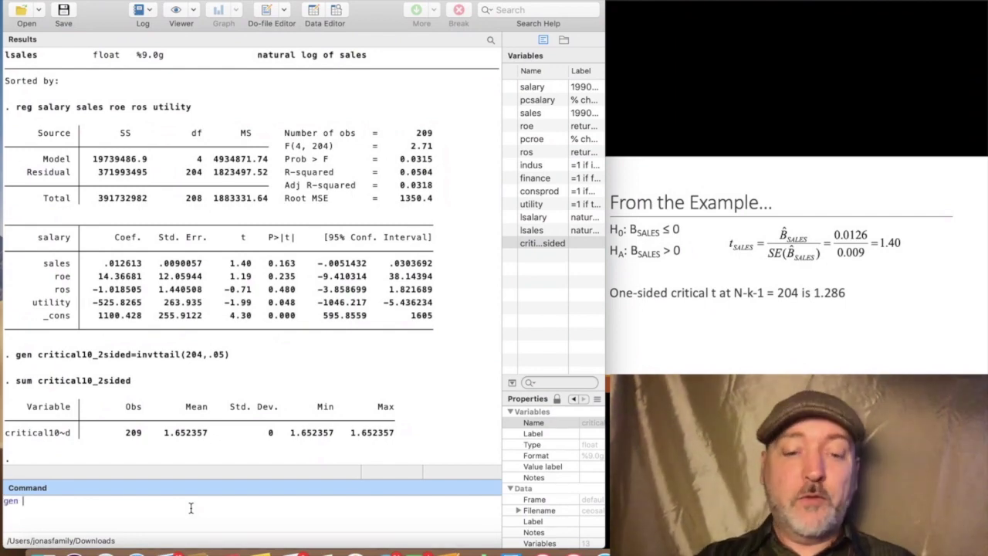
{"action": "type", "text": " critica"}
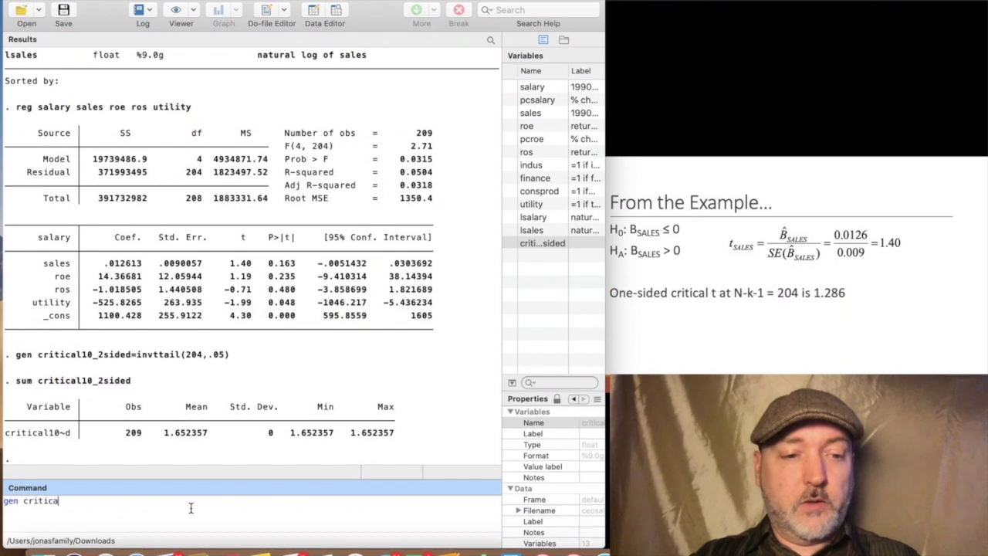
{"action": "type", "text": "l"}
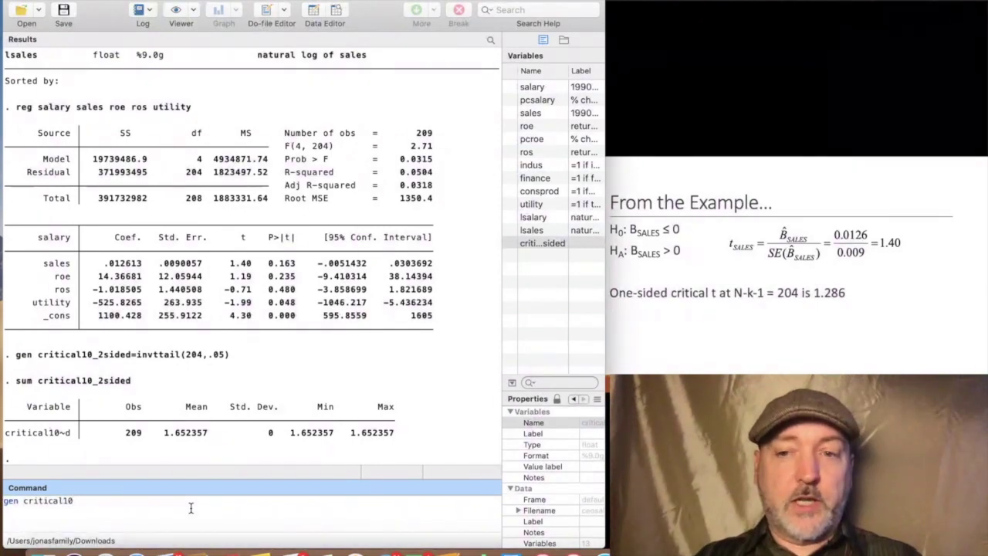
{"action": "type", "text": "10"}
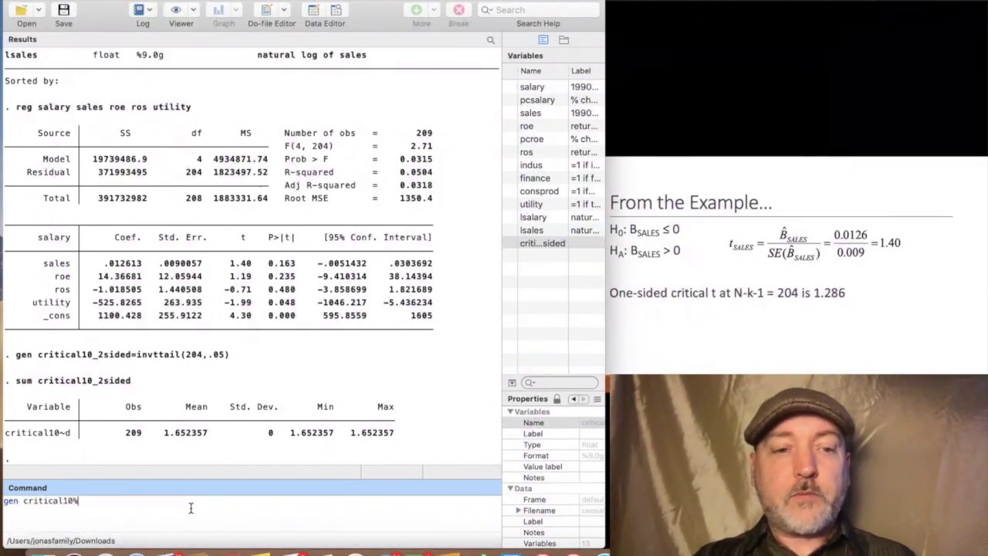
{"action": "key", "text": "BackSpace"}
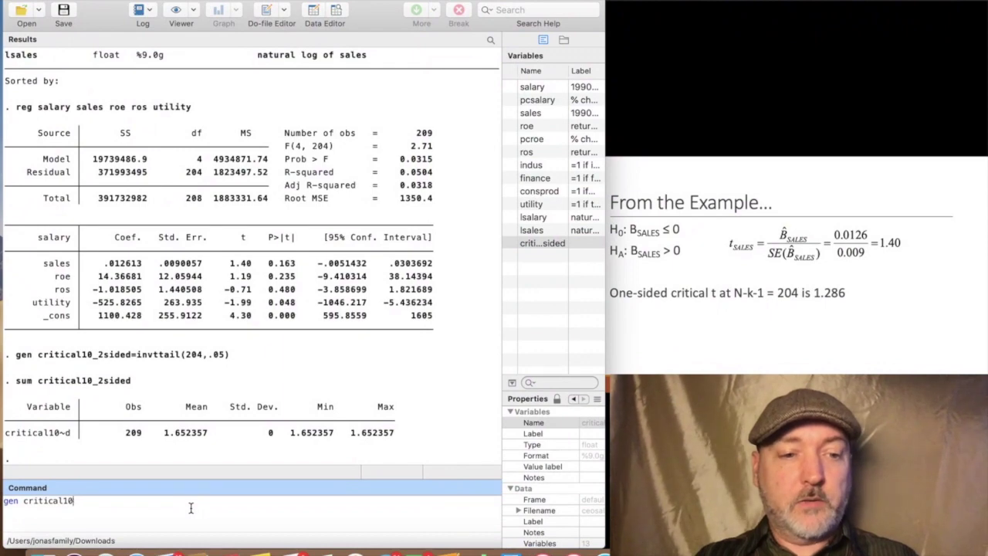
{"action": "type", "text": "1"}
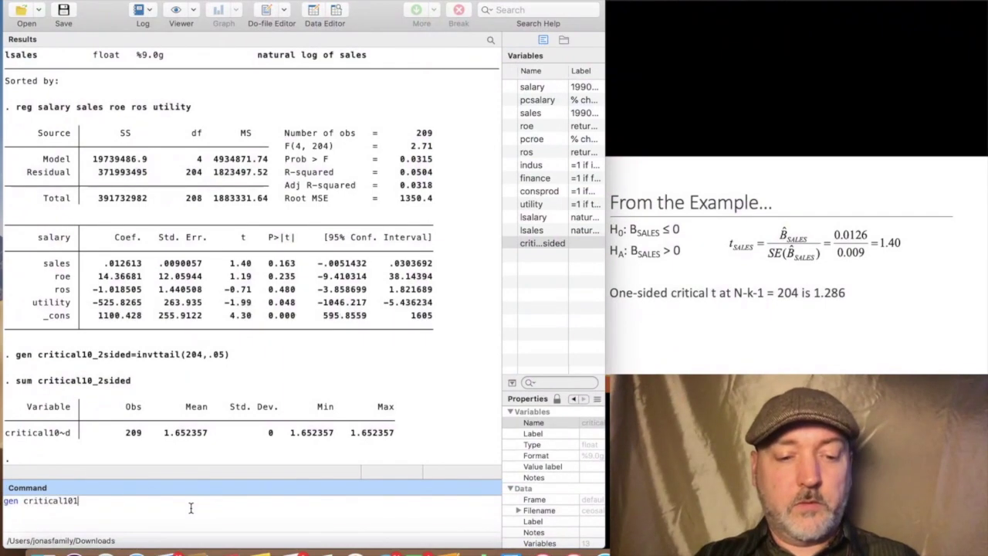
{"action": "type", "text": "sided="}
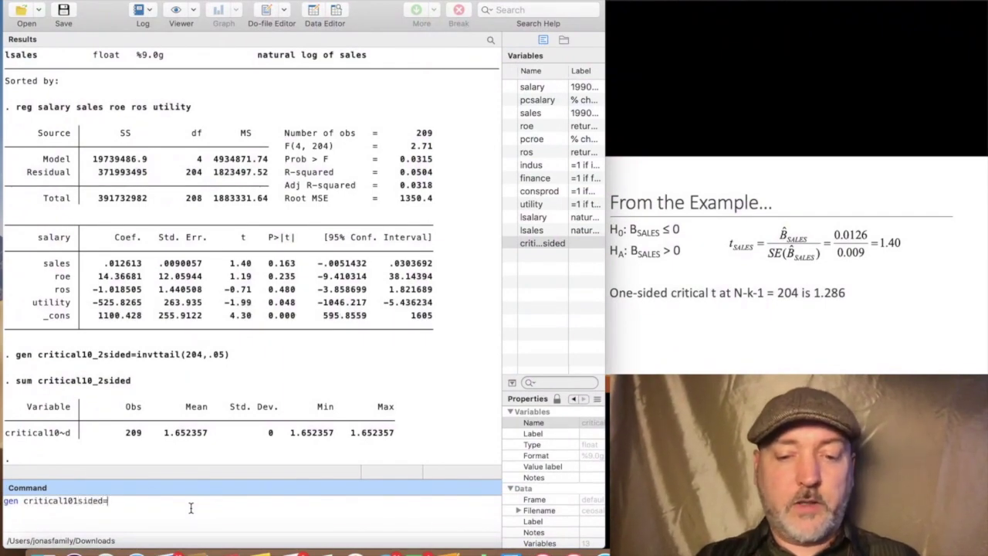
{"action": "type", "text": "invttai"}
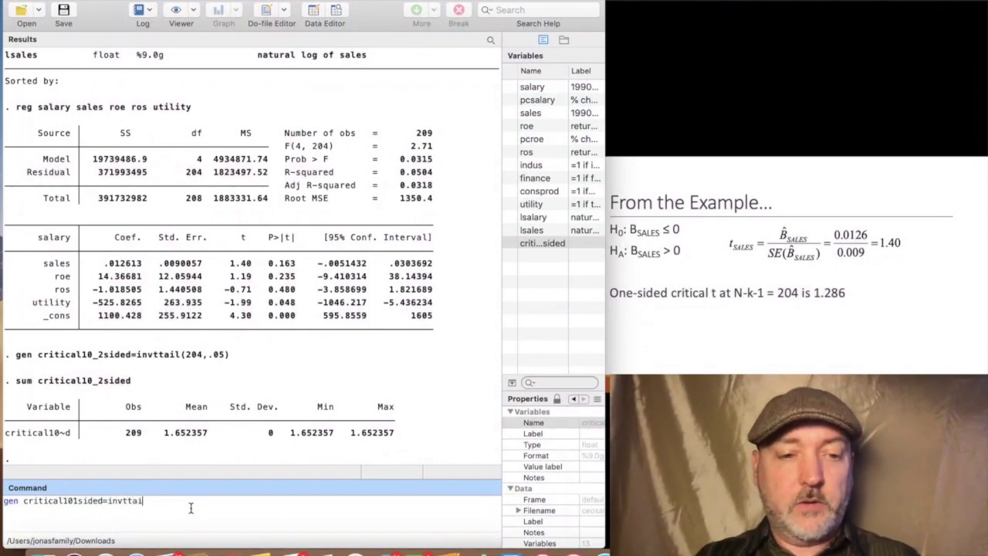
{"action": "type", "text": "l"}
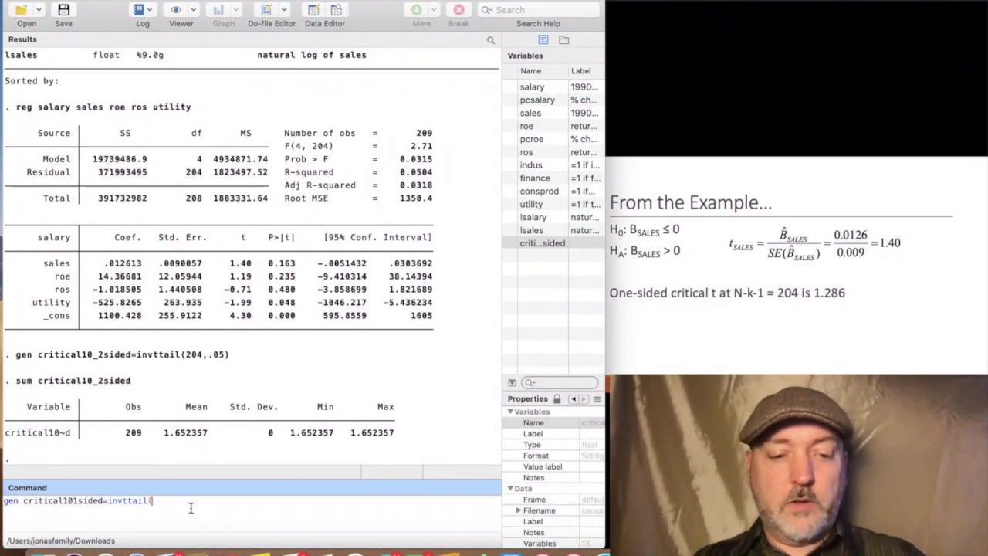
{"action": "type", "text": "(204"}
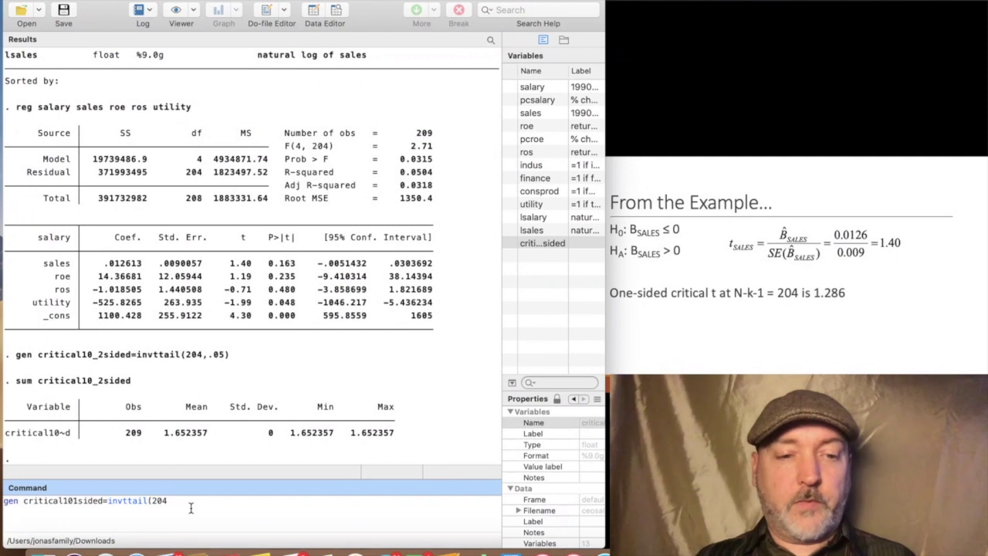
{"action": "type", "text": ","}
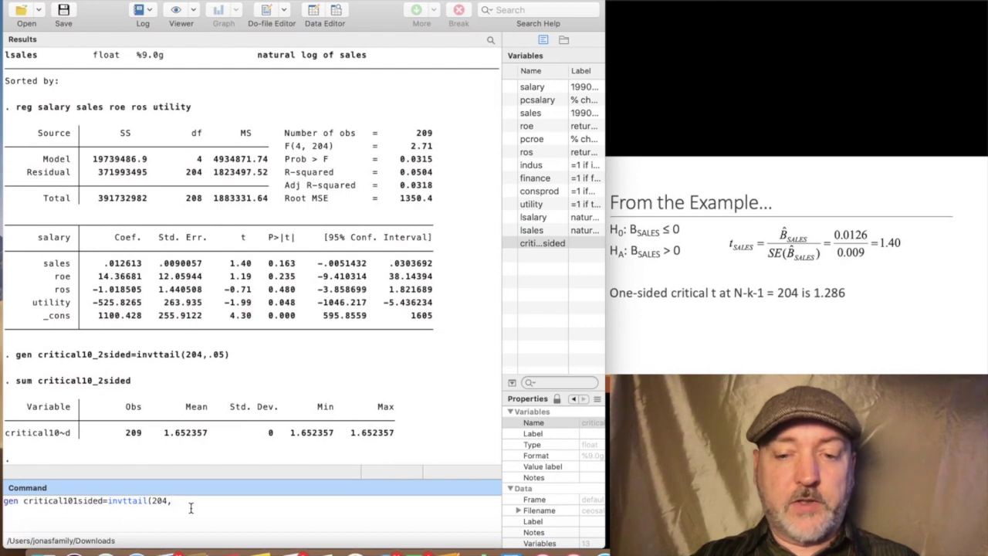
{"action": "type", "text": "10"}
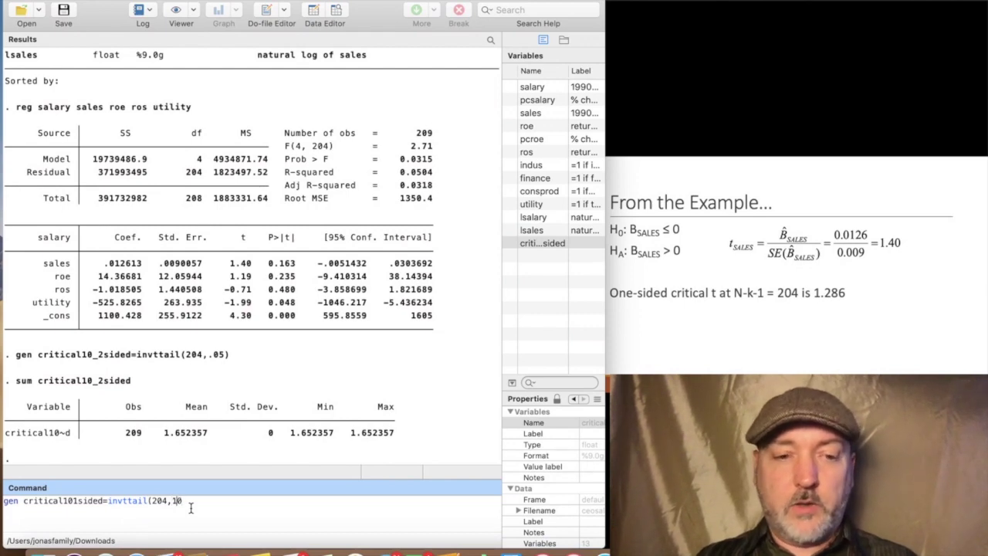
{"action": "type", "text": ".10"}
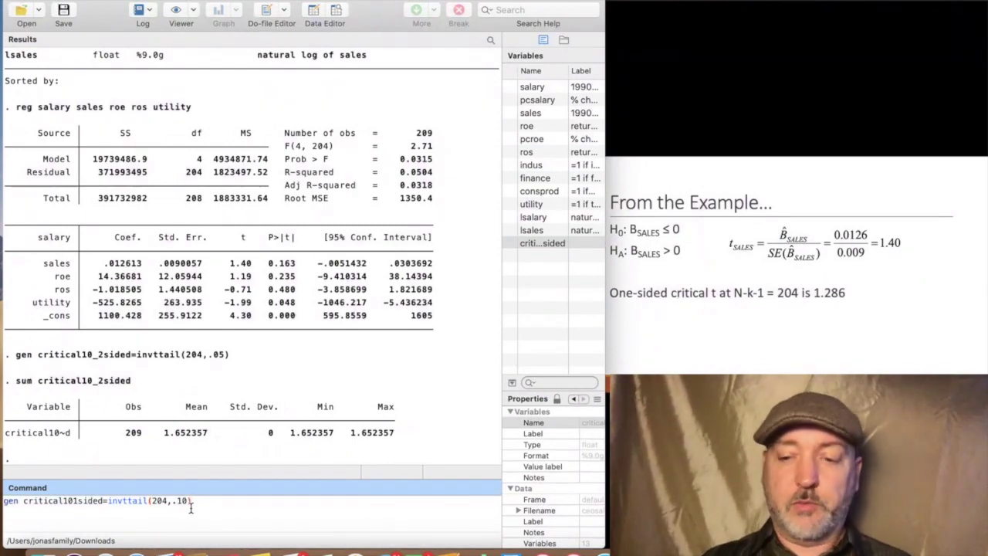
{"action": "key", "text": "Return"}
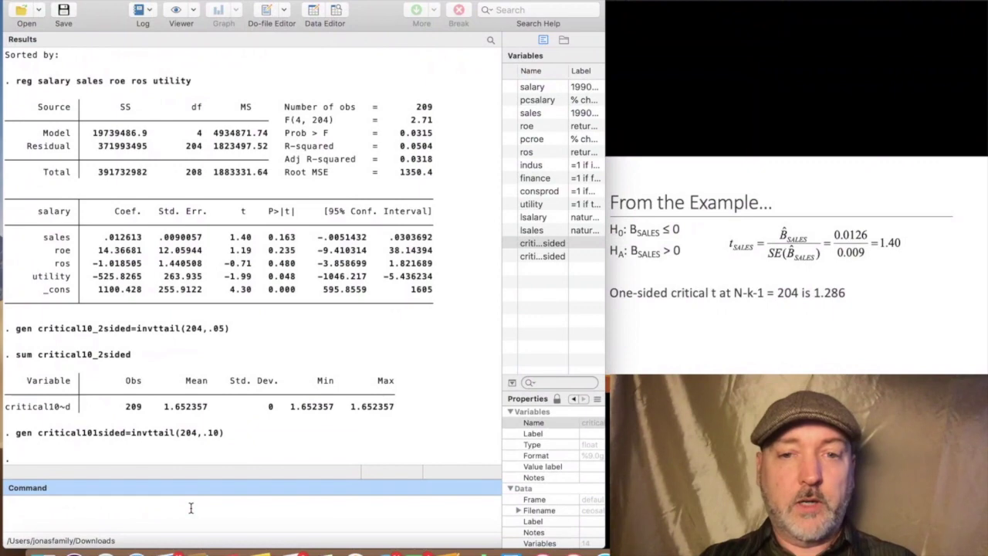
Step: Summarize critical101sided, confirming its value of 1.285715
{"action": "type", "text": "sum"}
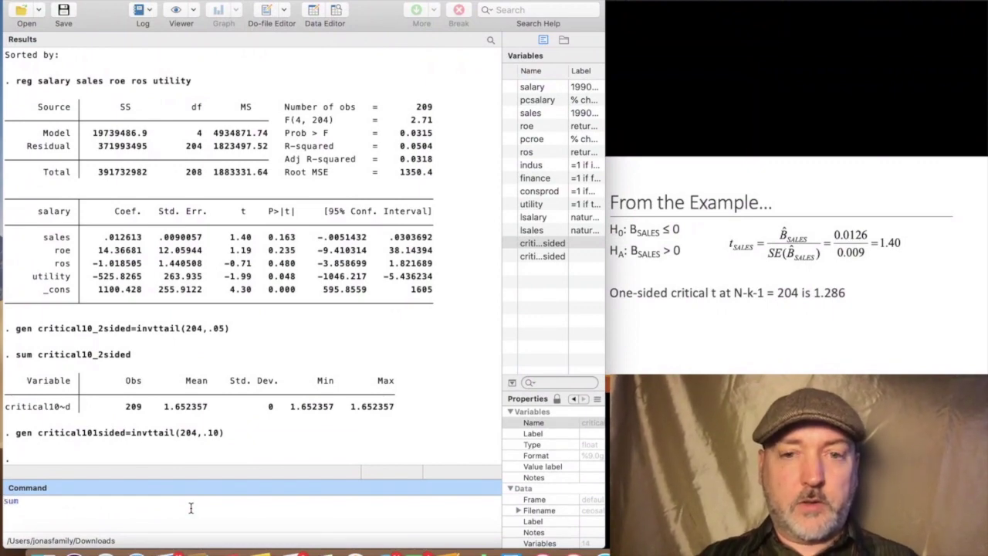
{"action": "left_click", "coordinate": [550, 260]}
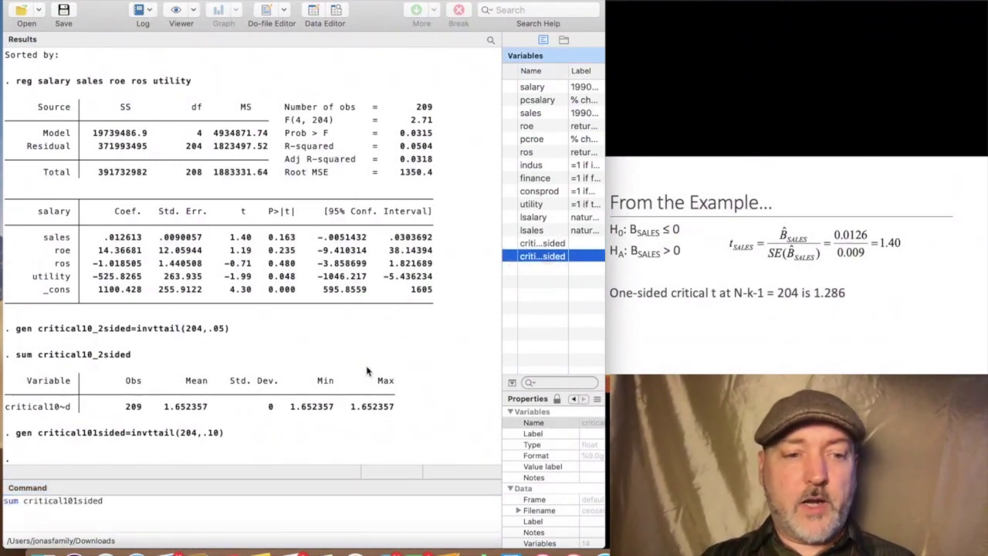
{"action": "left_click", "coordinate": [177, 507]}
{"action": "key", "text": "Return"}
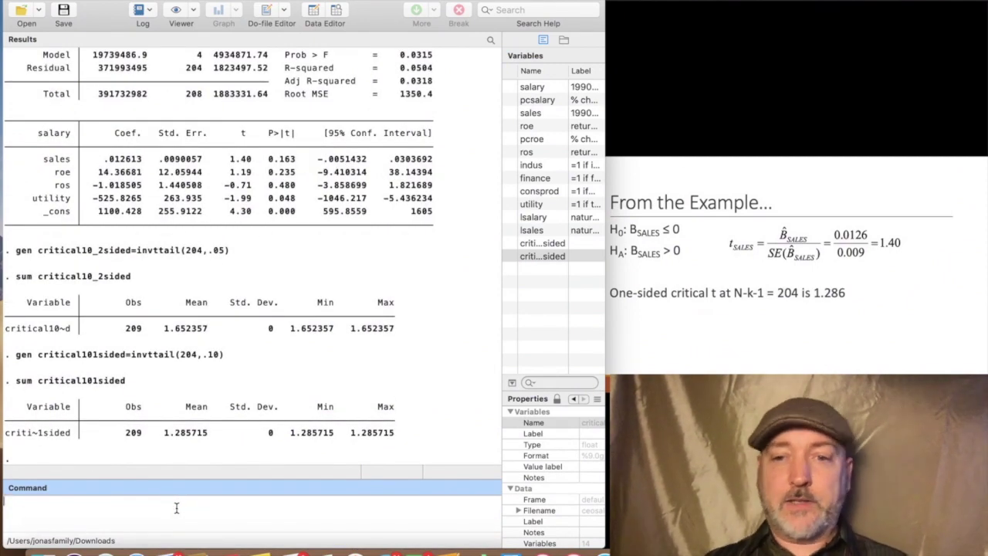
{"action": "left_click", "coordinate": [728, 337]}
Step: Reveal the 't > t_crit → reject the null' conclusion and move to the next slide
{"action": "left_click", "coordinate": [728, 337]}
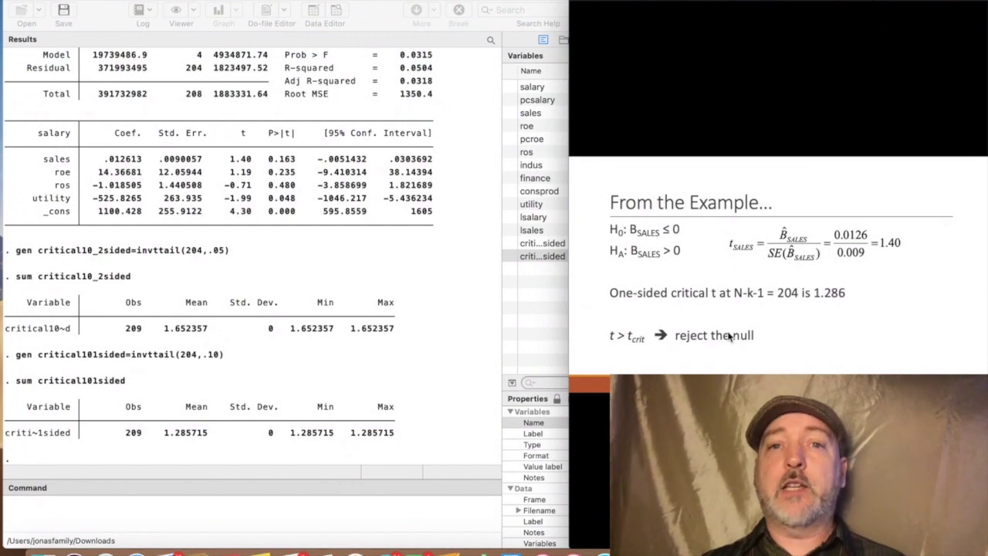
{"action": "left_click", "coordinate": [729, 336]}
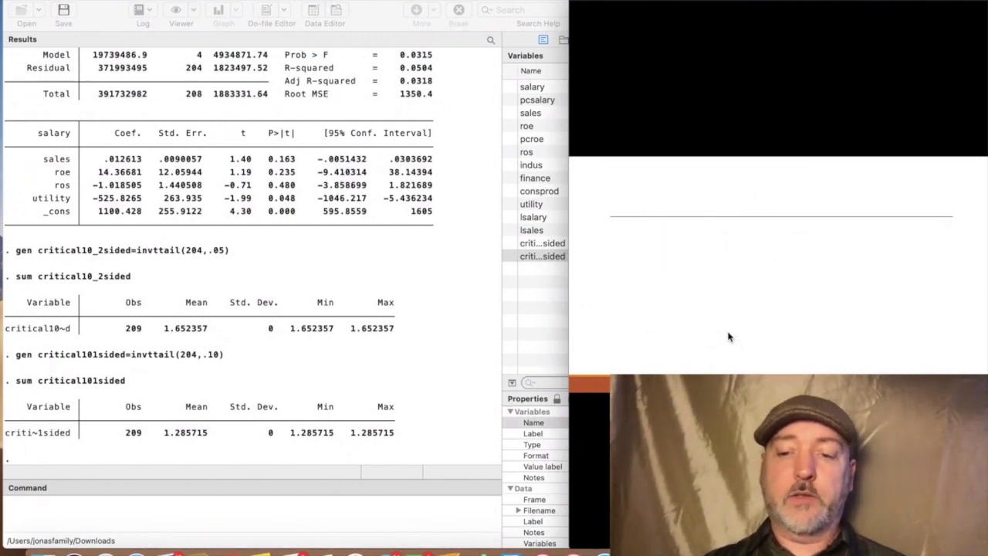
{"action": "left_click", "coordinate": [729, 337]}
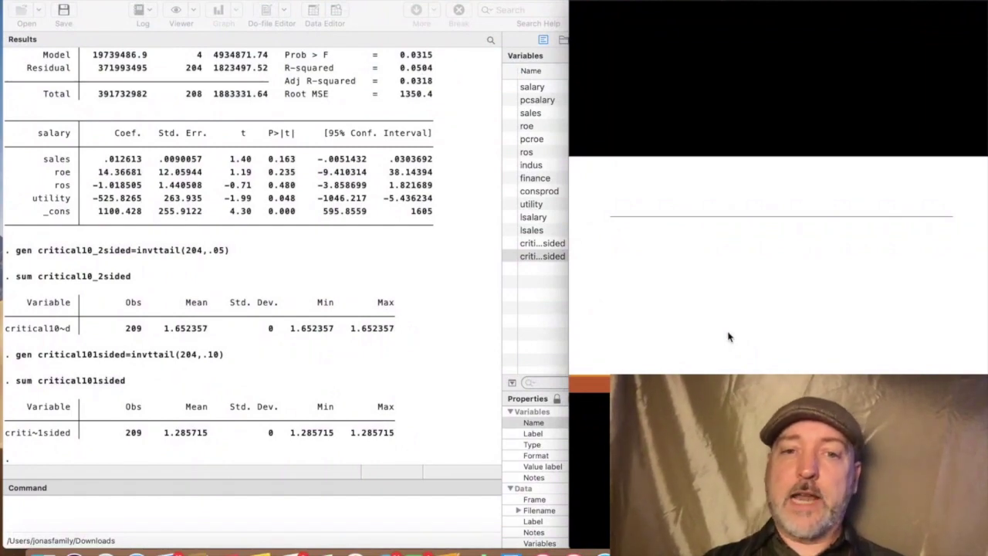